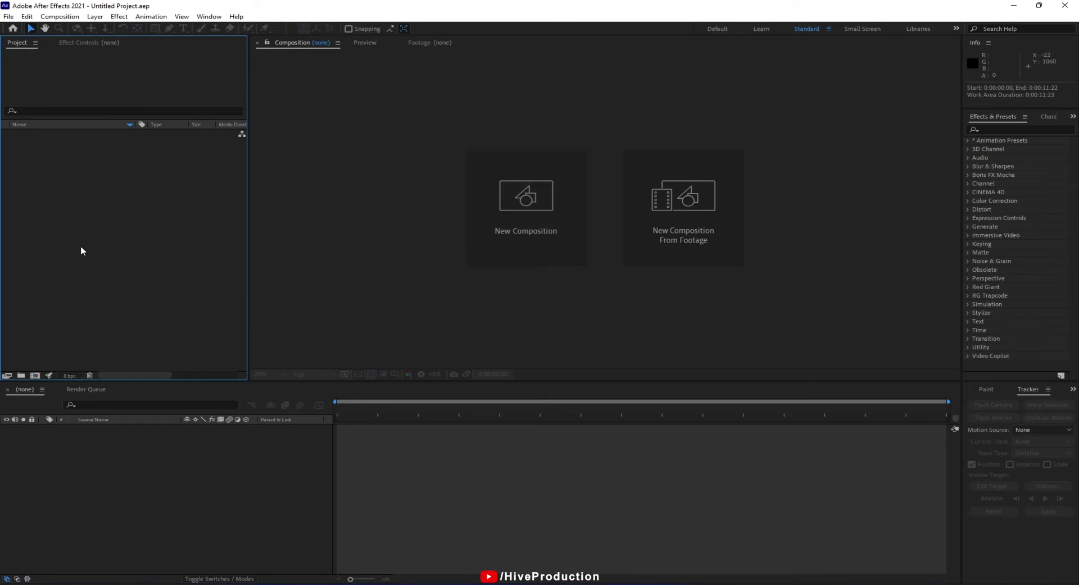
Step: Import the mixkit bike-shop facade video and create a composition from it
double_click(91, 232)
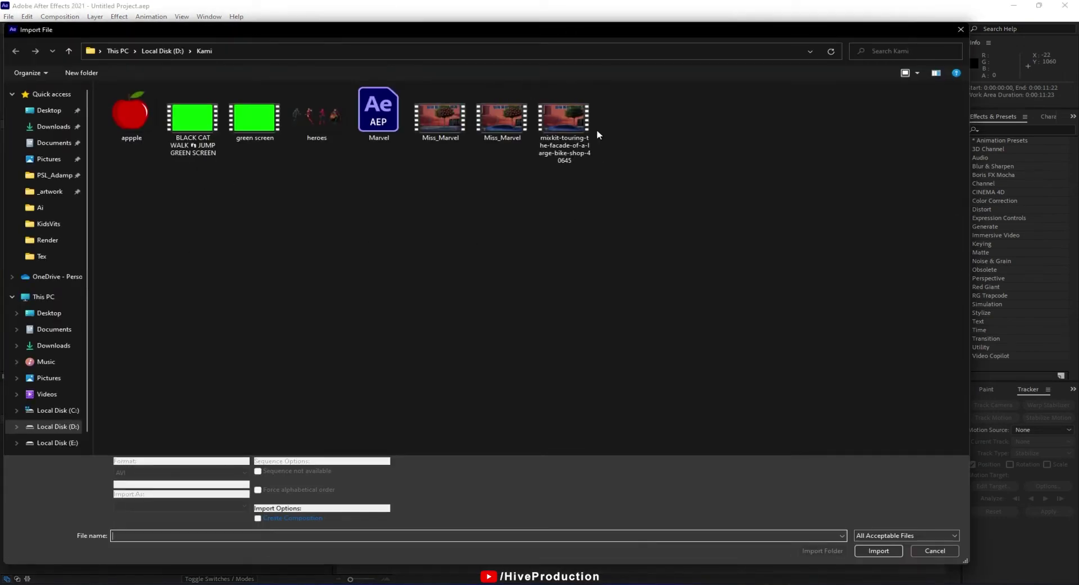
double_click(587, 134)
drag(72, 135, 55, 301)
drag(38, 369, 37, 373)
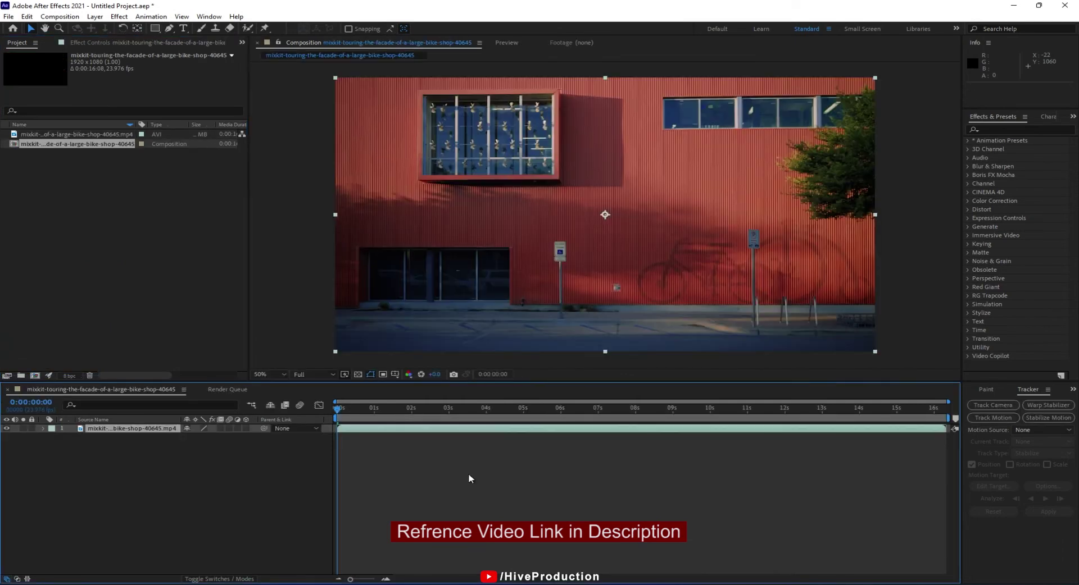
Step: Split the footage layer at 0:00:11:23 and delete the part after the split
drag(355, 419, 782, 434)
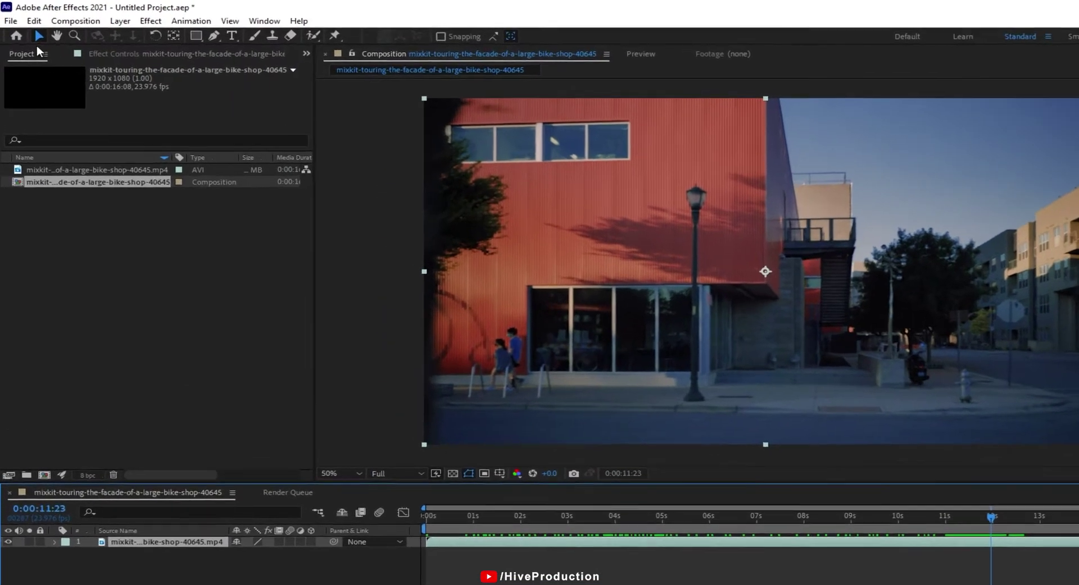
click(27, 16)
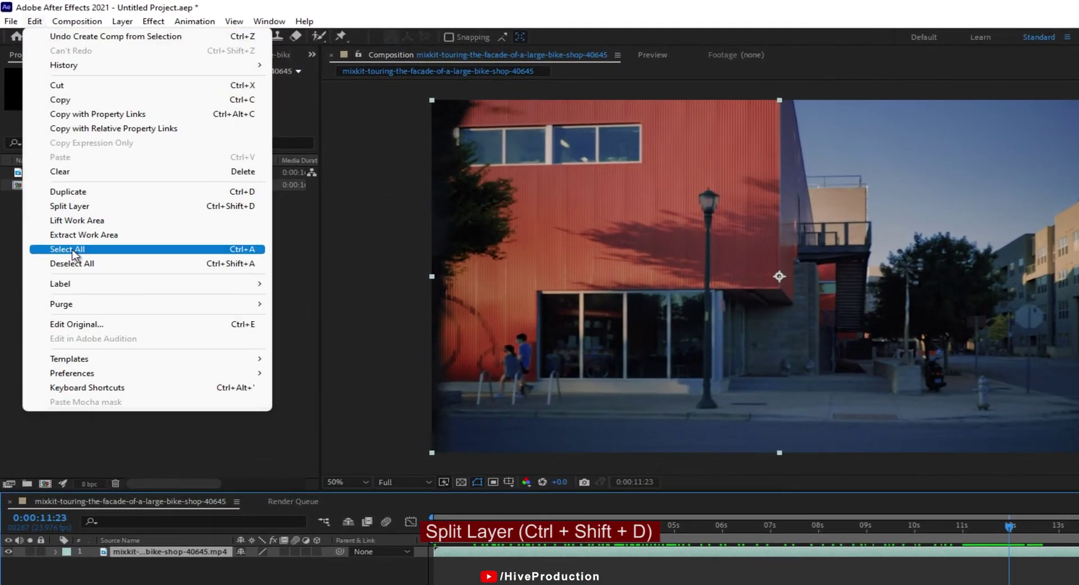
click(73, 207)
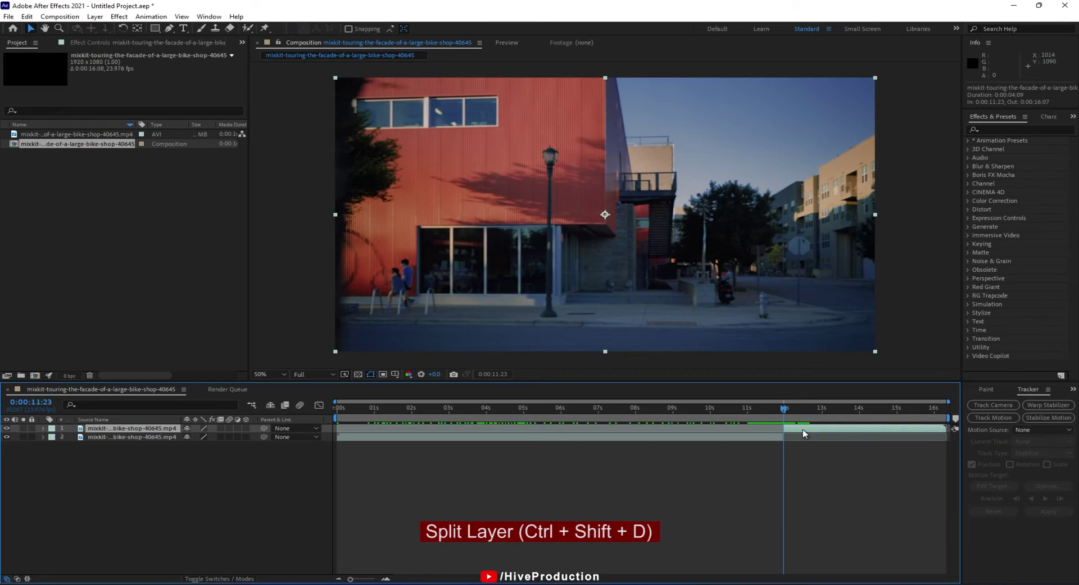
key(Delete)
Step: End the composition's work area at 0:00:11:22 and preview the trimmed footage
key(Page_Up)
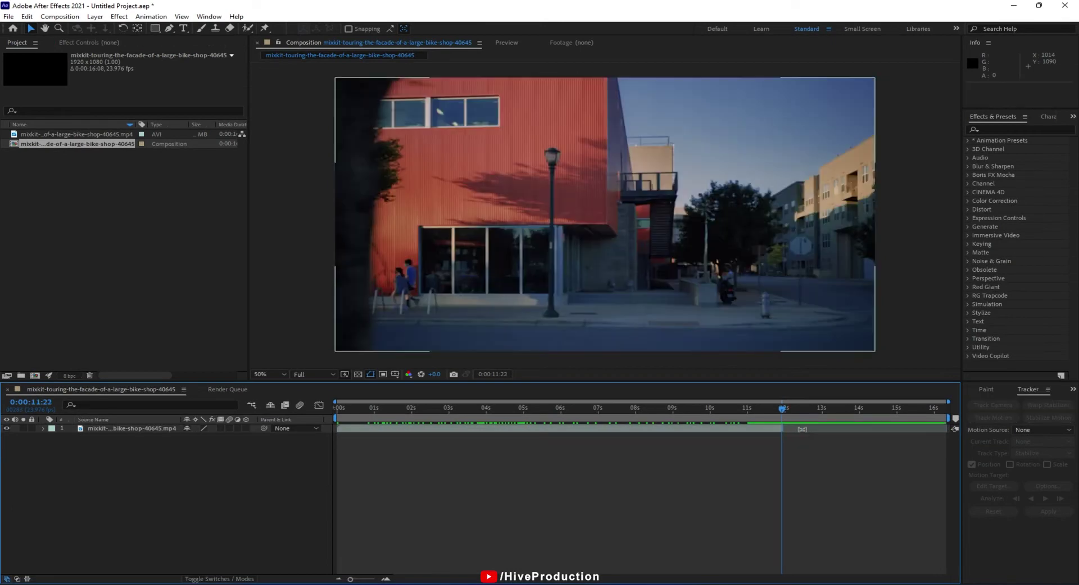
key(n)
click(740, 446)
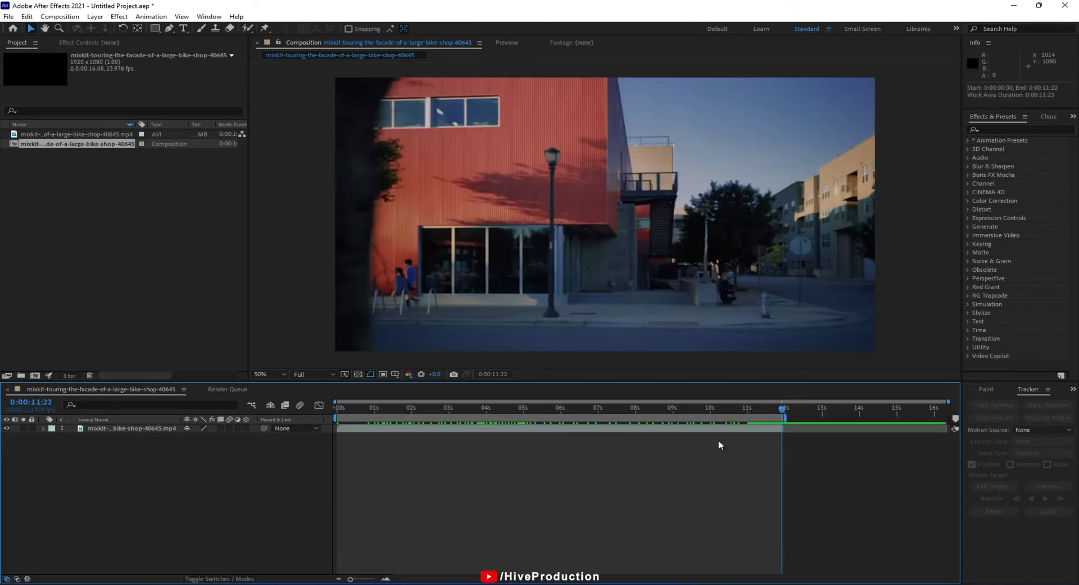
key(space)
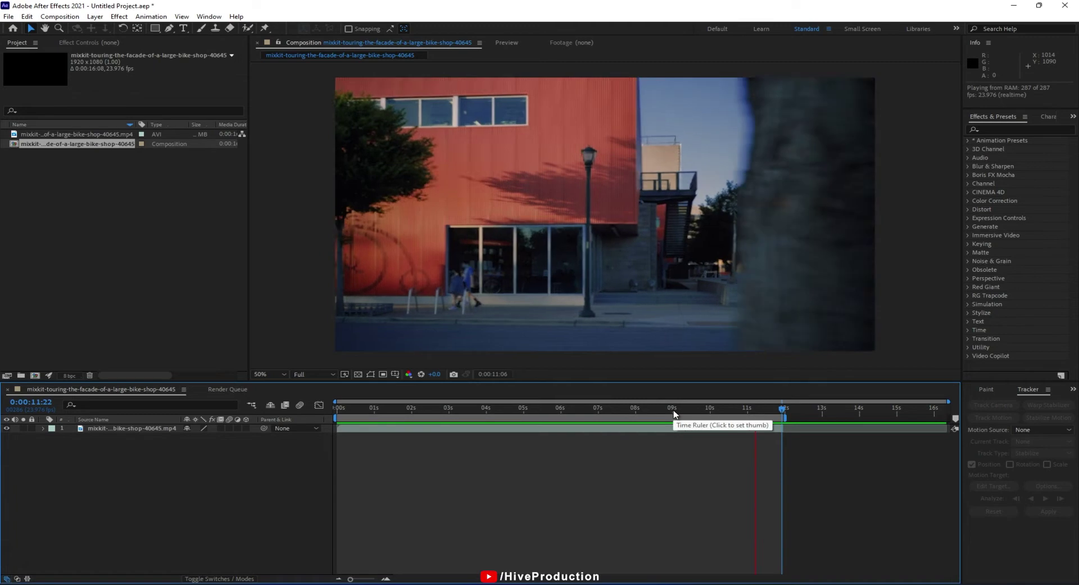
key(space)
Step: Run the 3D Camera Tracker on the bike-shop footage layer and display its solved track points
click(337, 414)
mouse_move(343, 413)
mouse_down()
mouse_move(417, 413)
mouse_move(346, 413)
mouse_up()
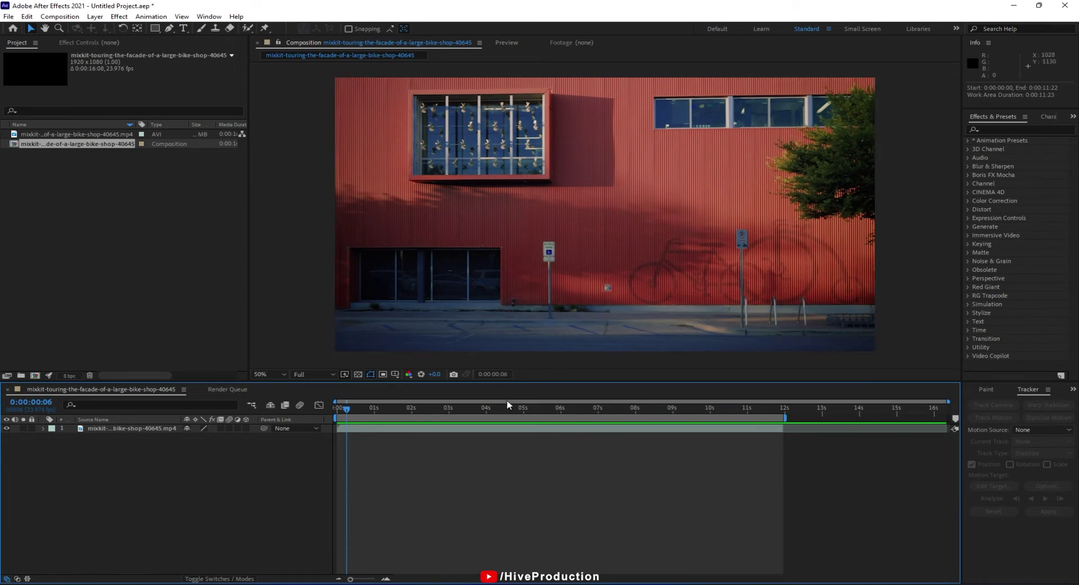
click(433, 431)
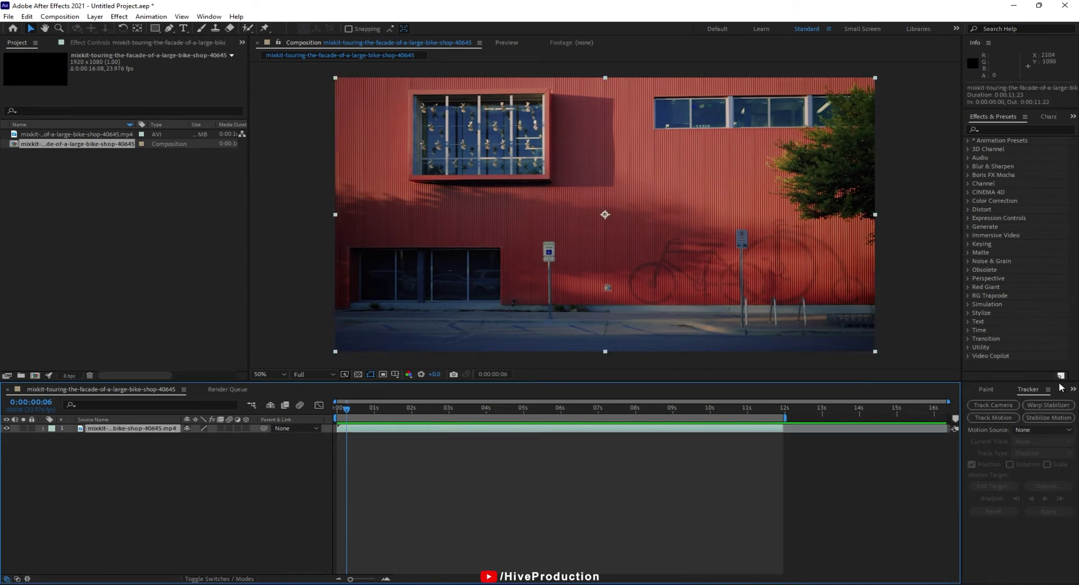
click(993, 405)
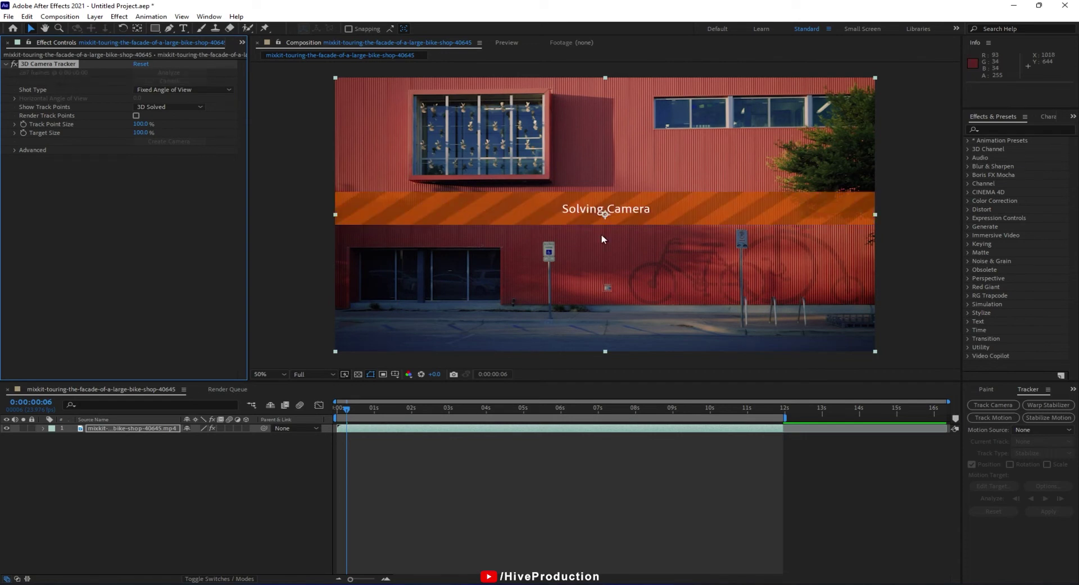
click(387, 430)
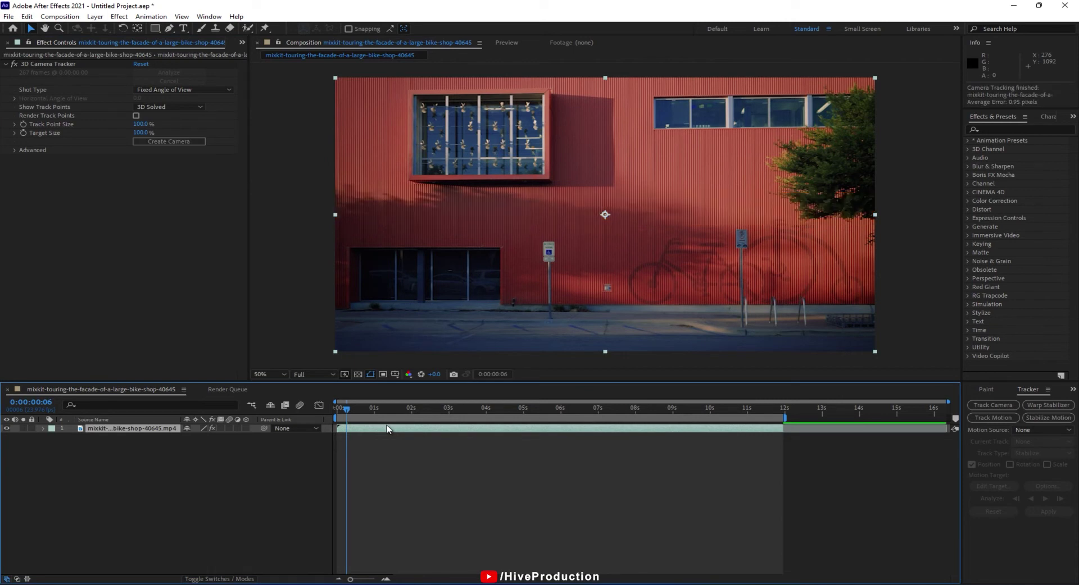
click(33, 65)
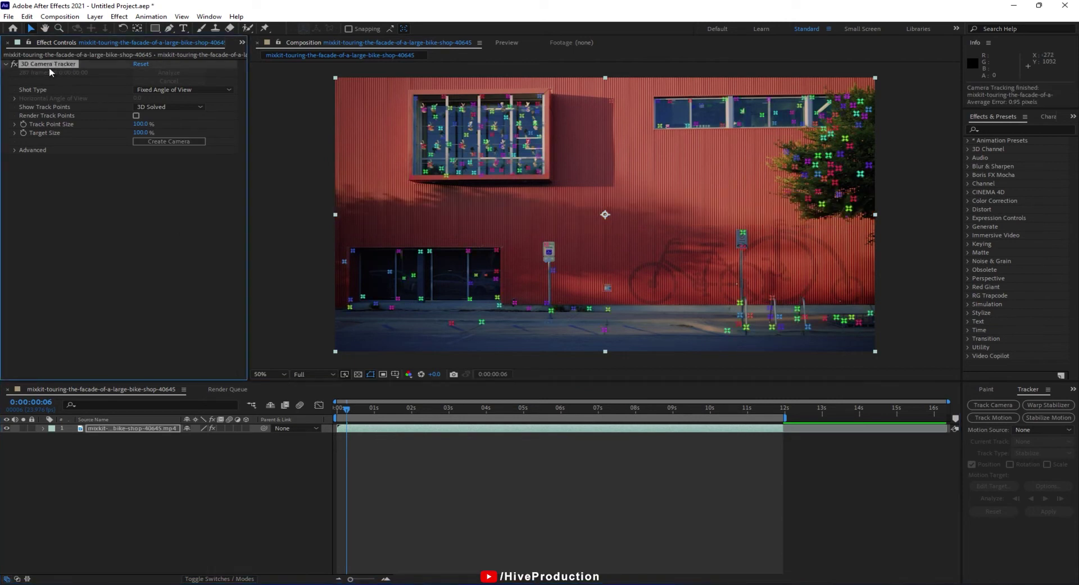
Step: Examine the solved track points on the windows, wall, street and tree, including at about five seconds
scroll(482, 199, up, 1)
drag(489, 168, 681, 308)
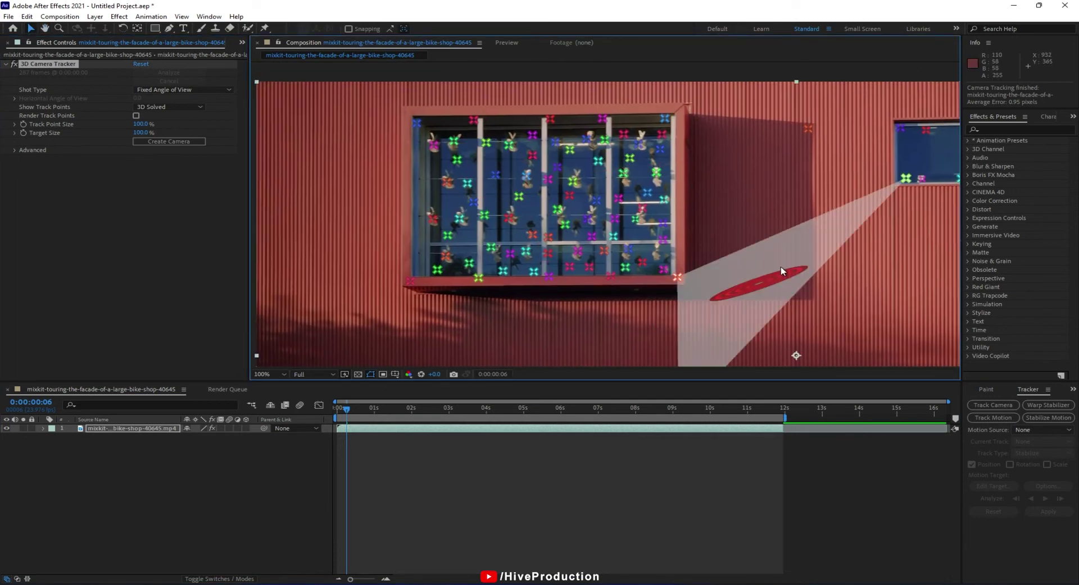
scroll(605, 214, down, 2)
drag(785, 273, 537, 173)
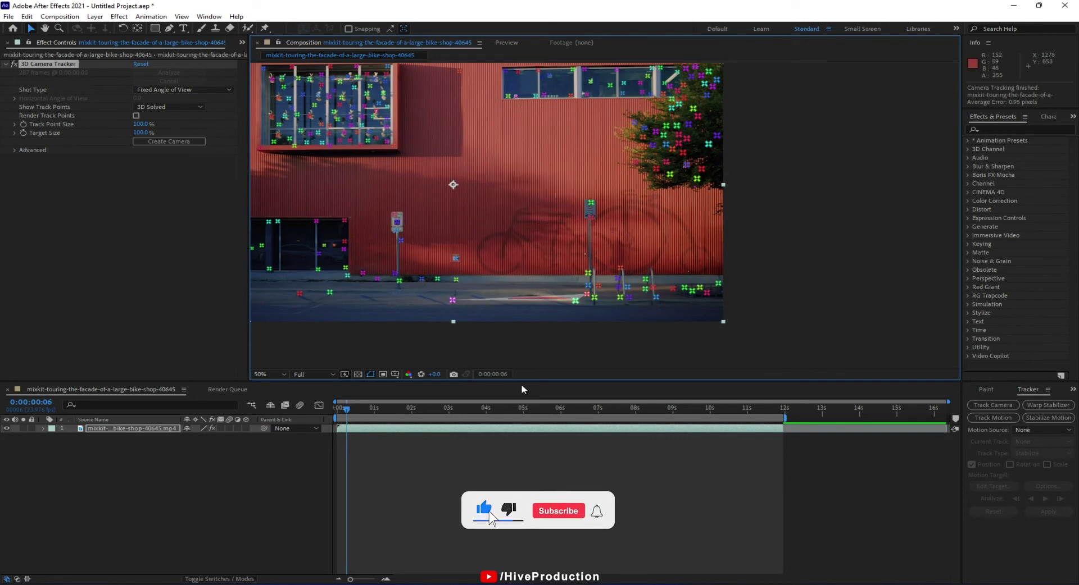
scroll(597, 281, down, 2)
drag(595, 280, 610, 314)
scroll(590, 295, up, 2)
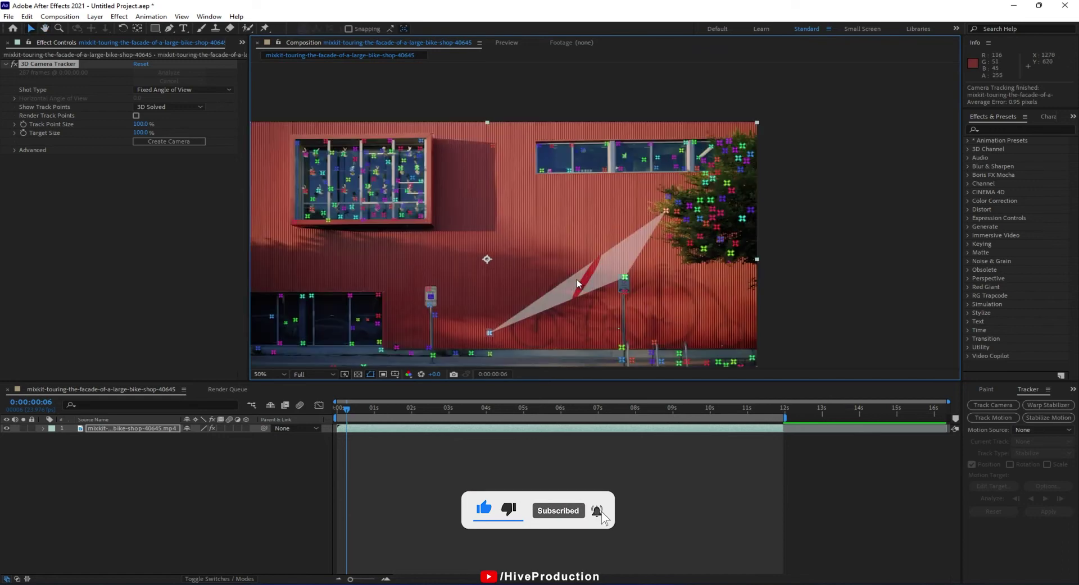
drag(354, 417, 525, 416)
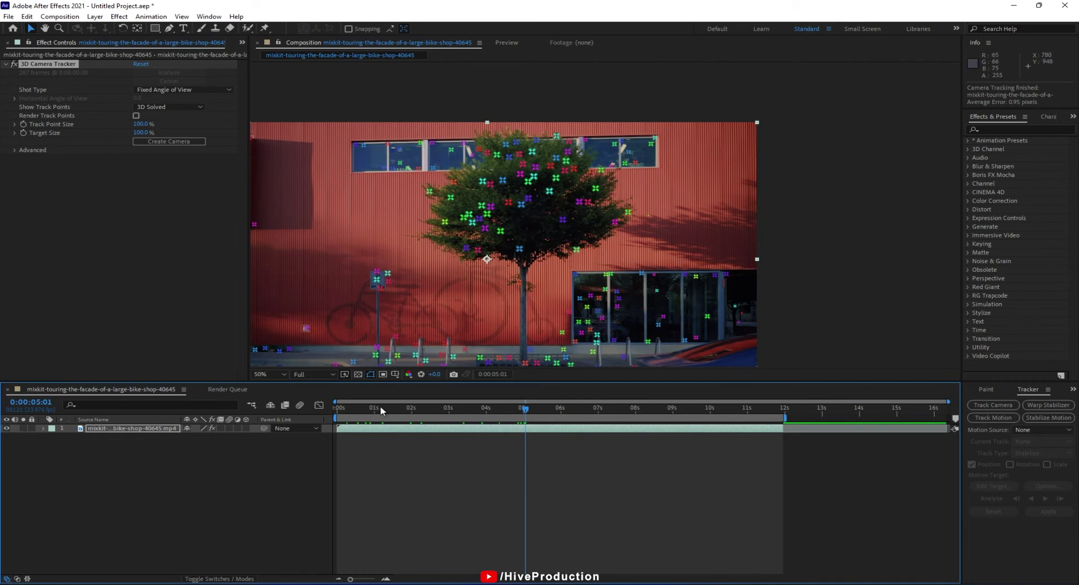
Step: At the first frame, create a solid and camera from the track points around the two signposts on the wall
click(345, 415)
drag(345, 414, 337, 417)
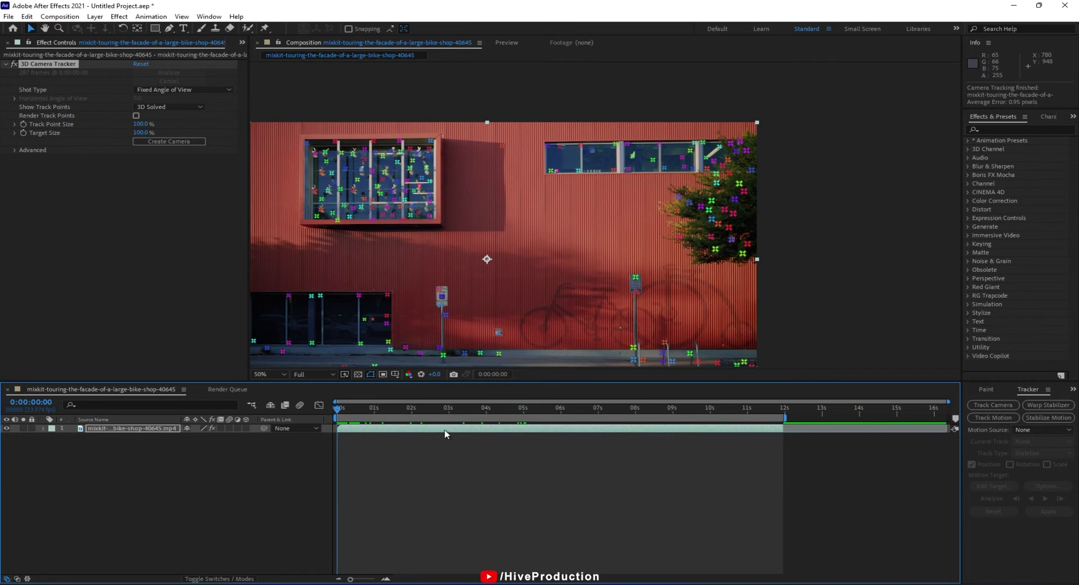
right_click(505, 315)
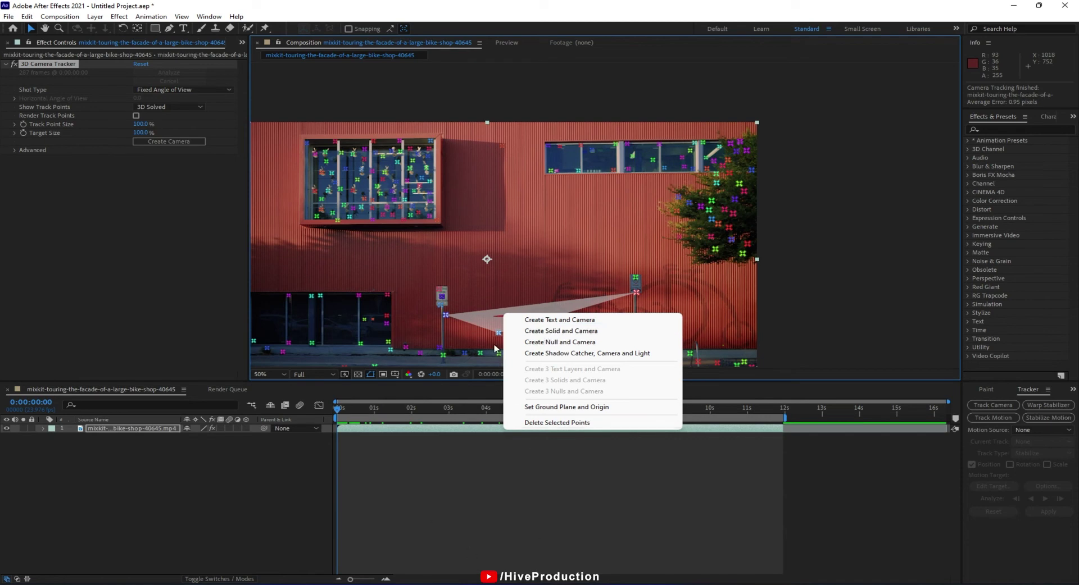
click(548, 331)
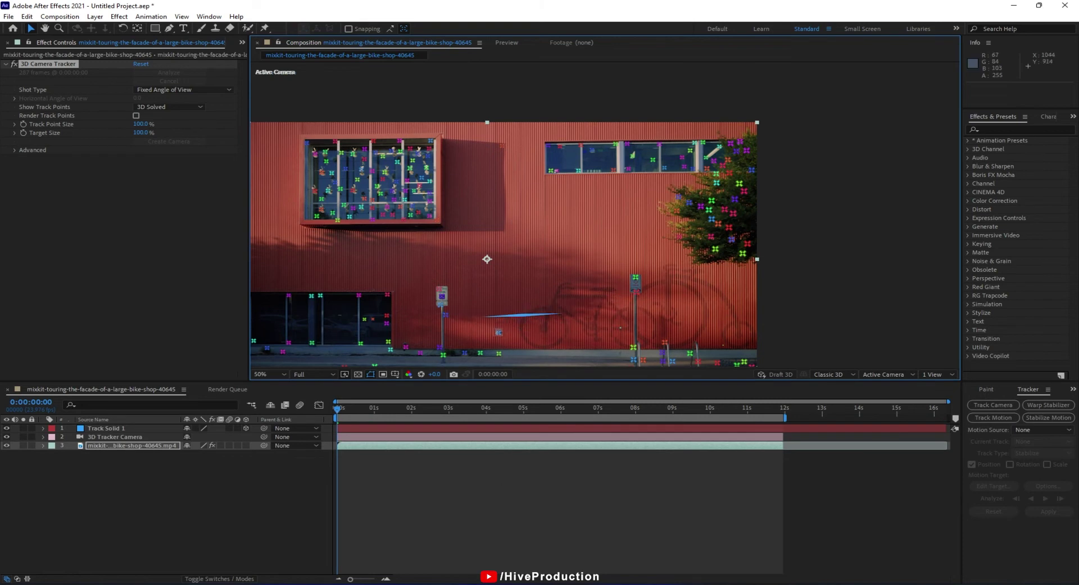
Step: Rename the tracked solid layer as Video1
click(107, 430)
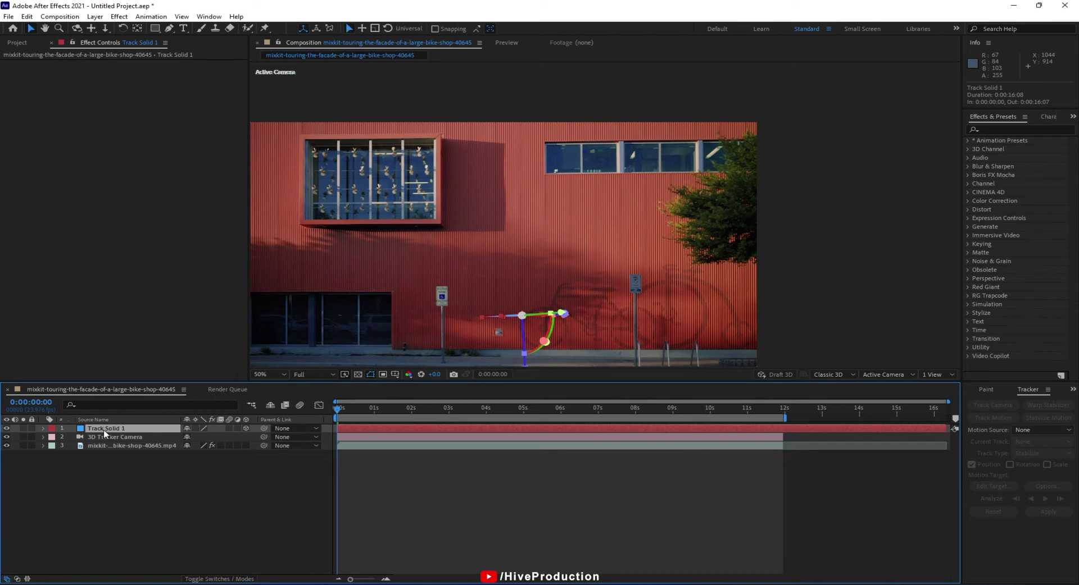
key(Return)
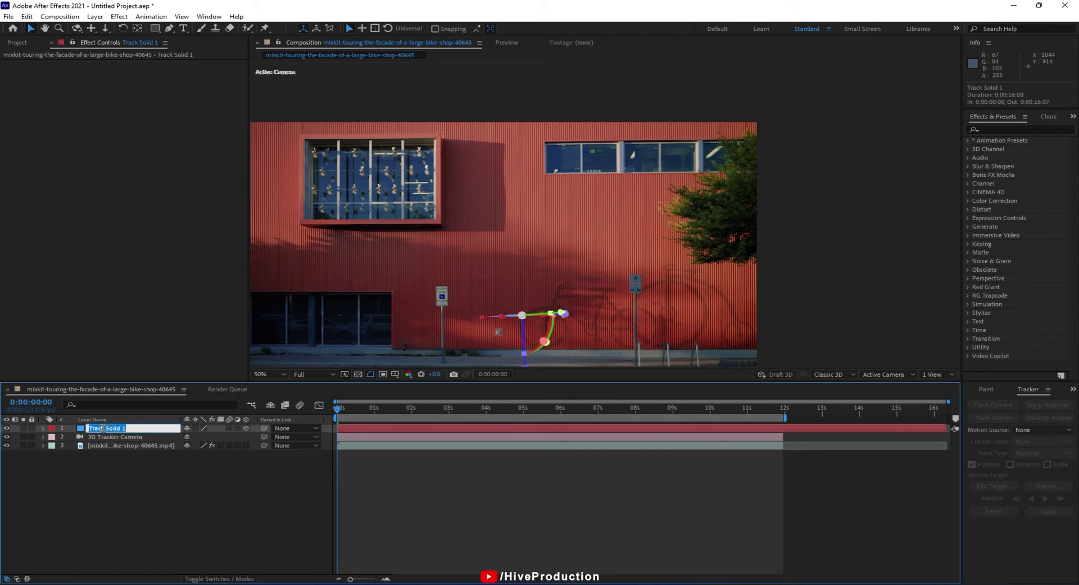
text(Video1)
key(Return)
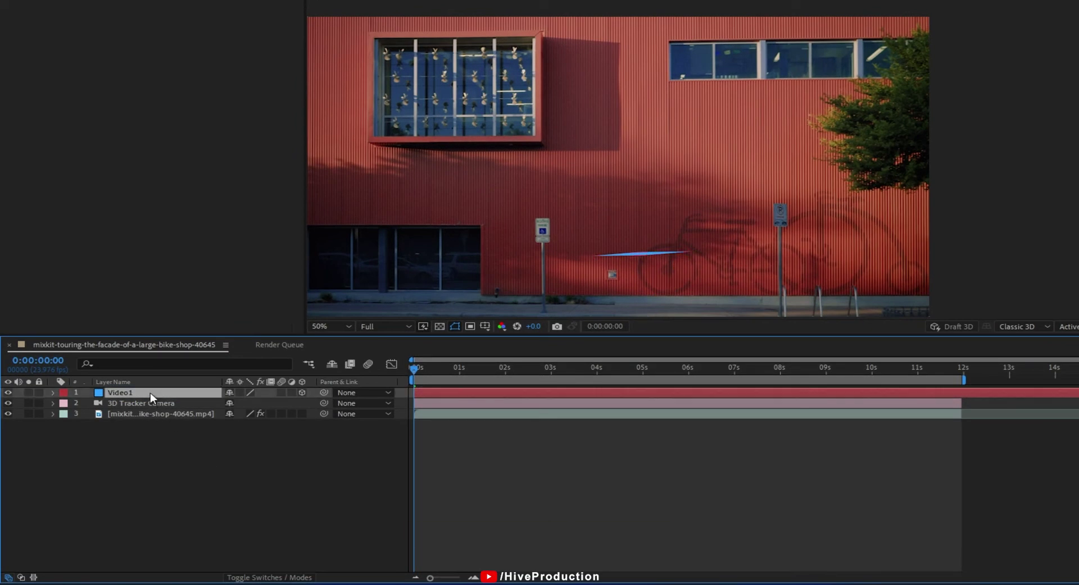
Step: Pre-compose the Video1 layer as Video_Comp, leaving all attributes in the main composition
right_click(150, 395)
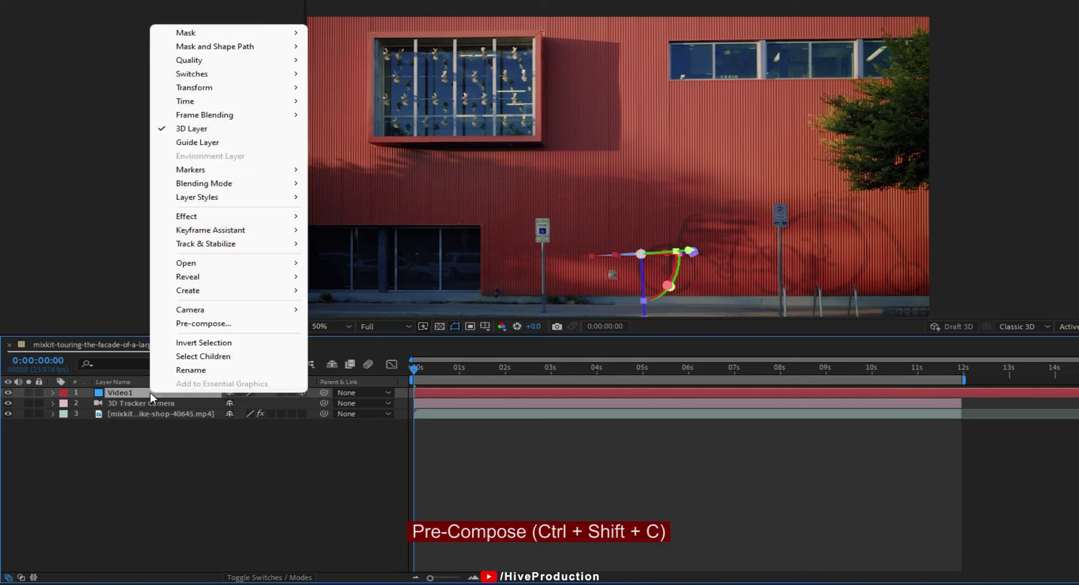
click(219, 329)
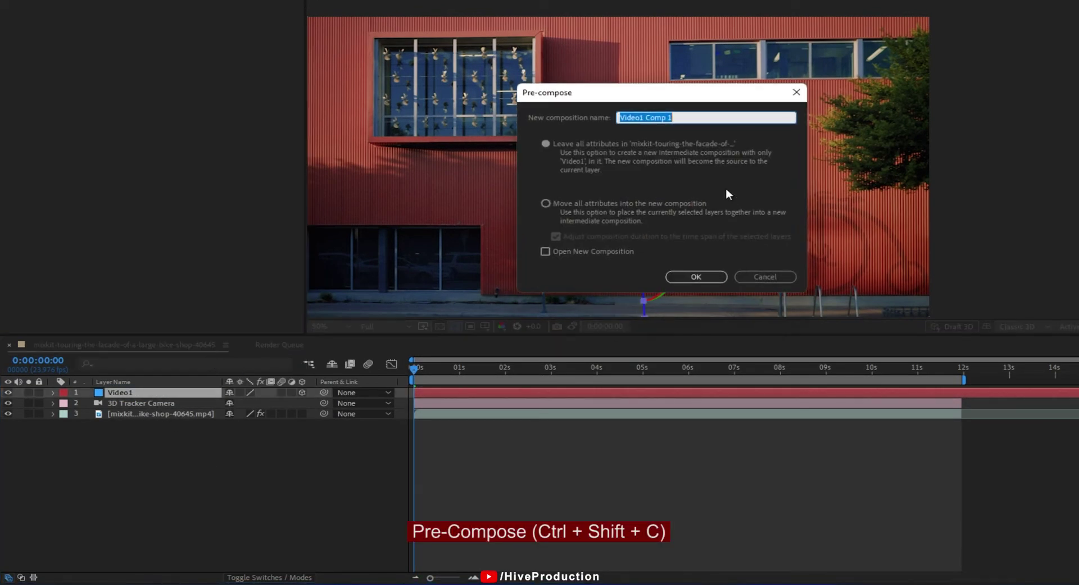
text(Ci)
key(BackSpace)
key(BackSpace)
text(Video_Comp)
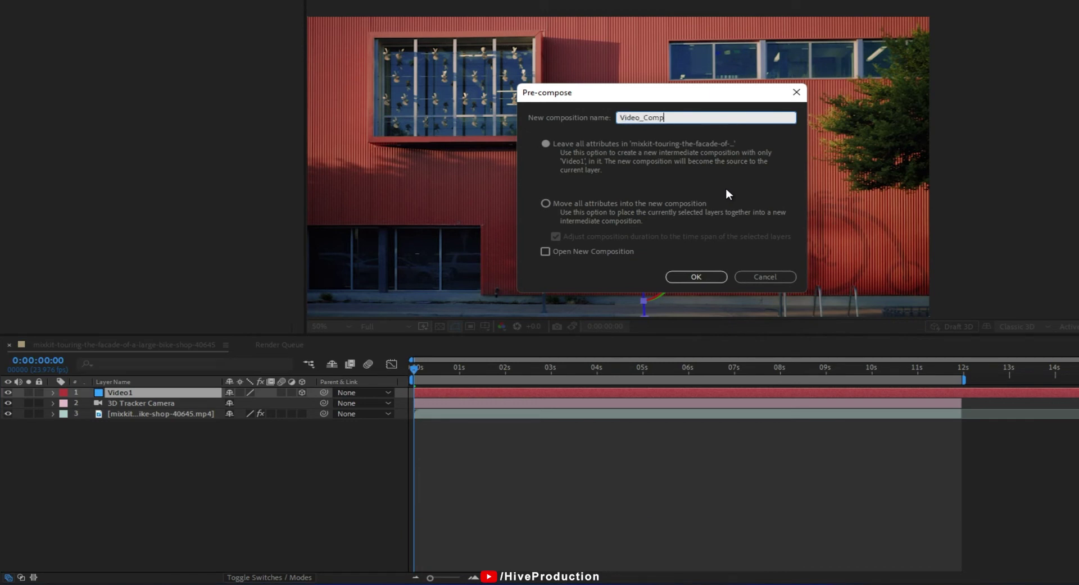
key(Return)
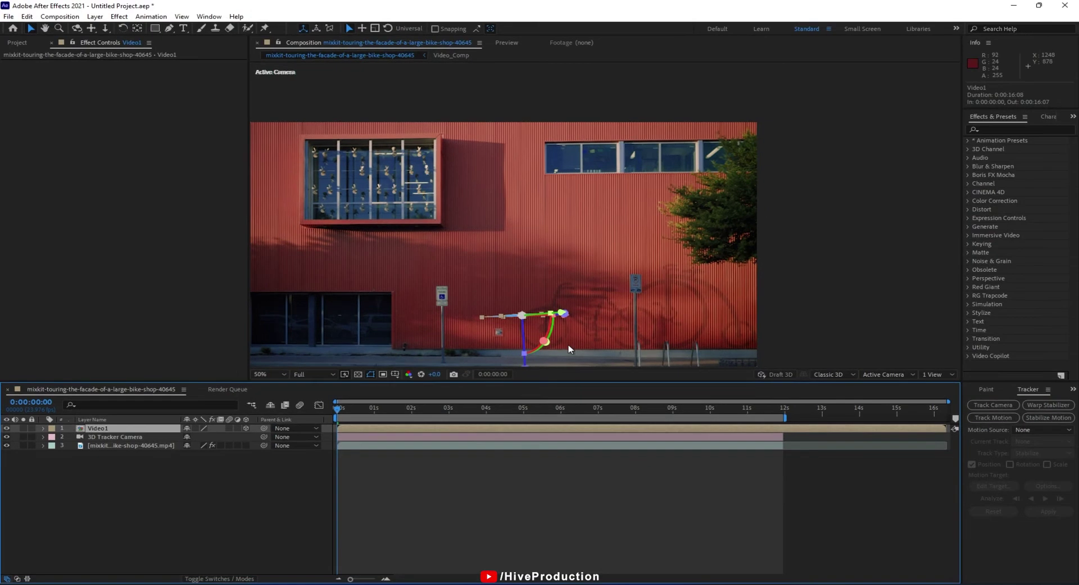
Step: Open Video_Comp, set its width to 1920 px and delete the blue solid inside it
double_click(475, 429)
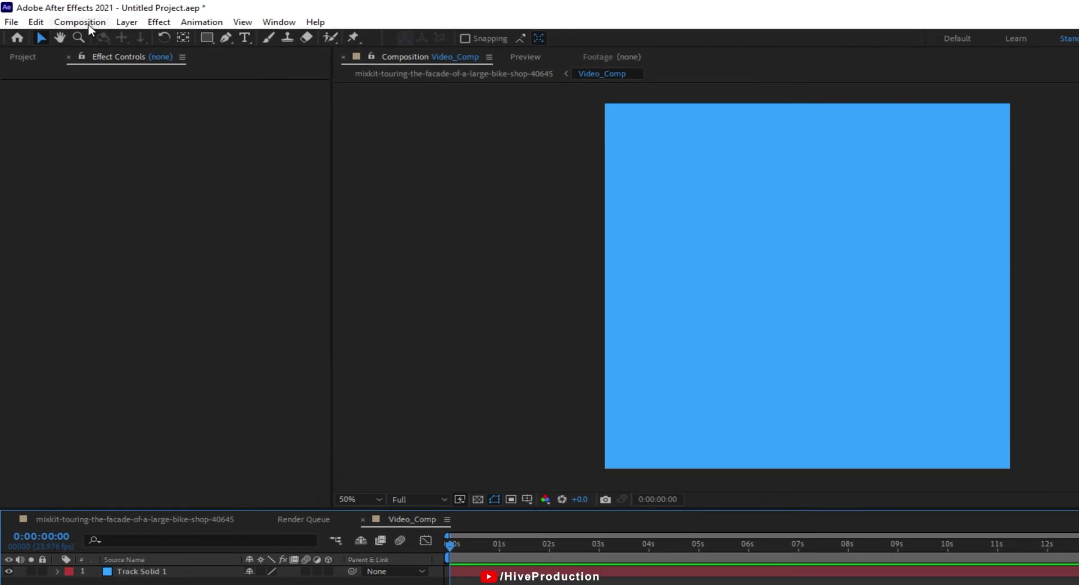
click(89, 25)
click(97, 63)
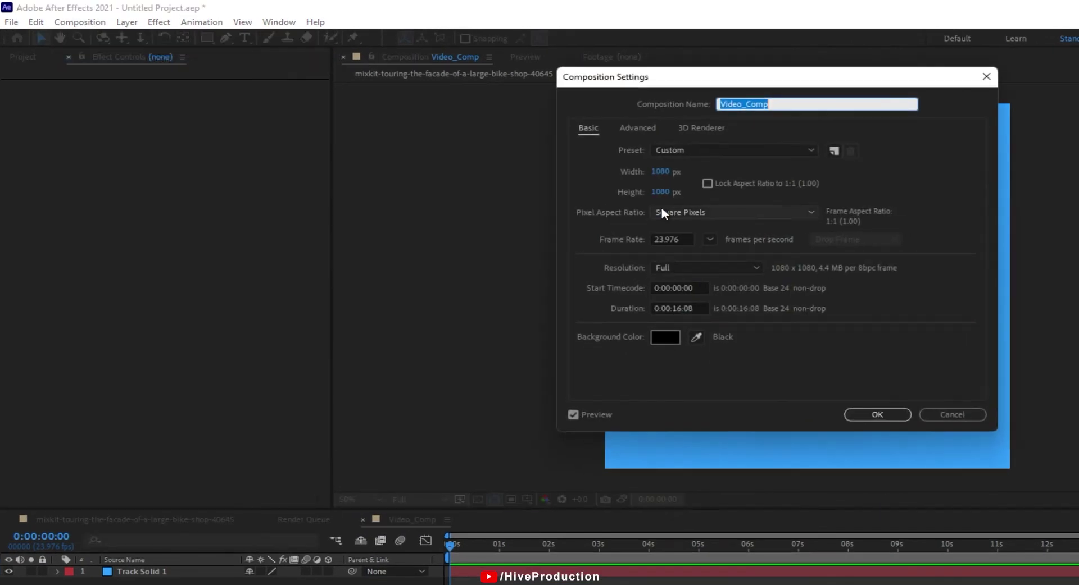
click(661, 173)
text(1920)
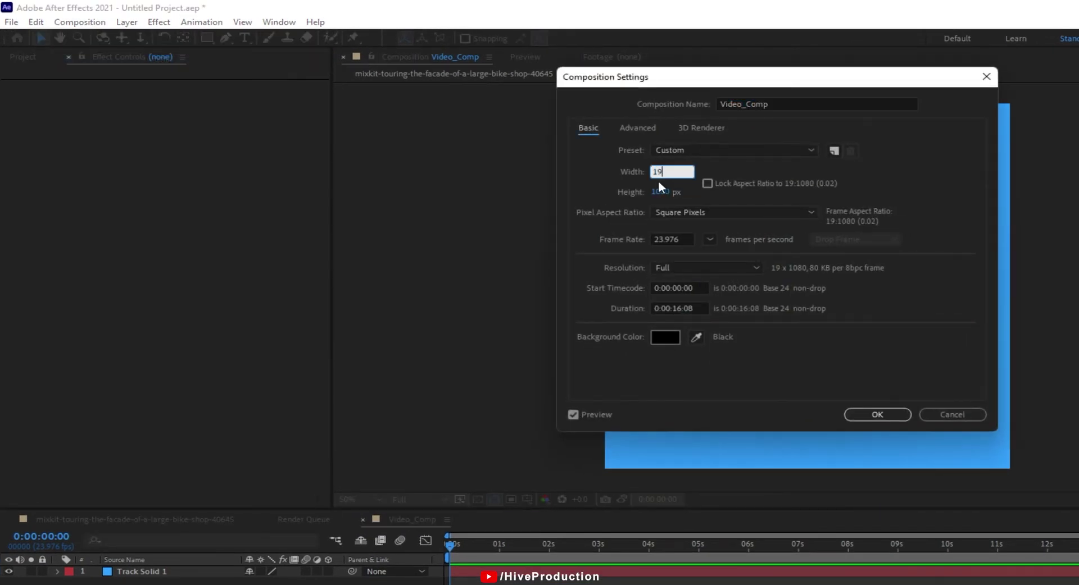
click(878, 416)
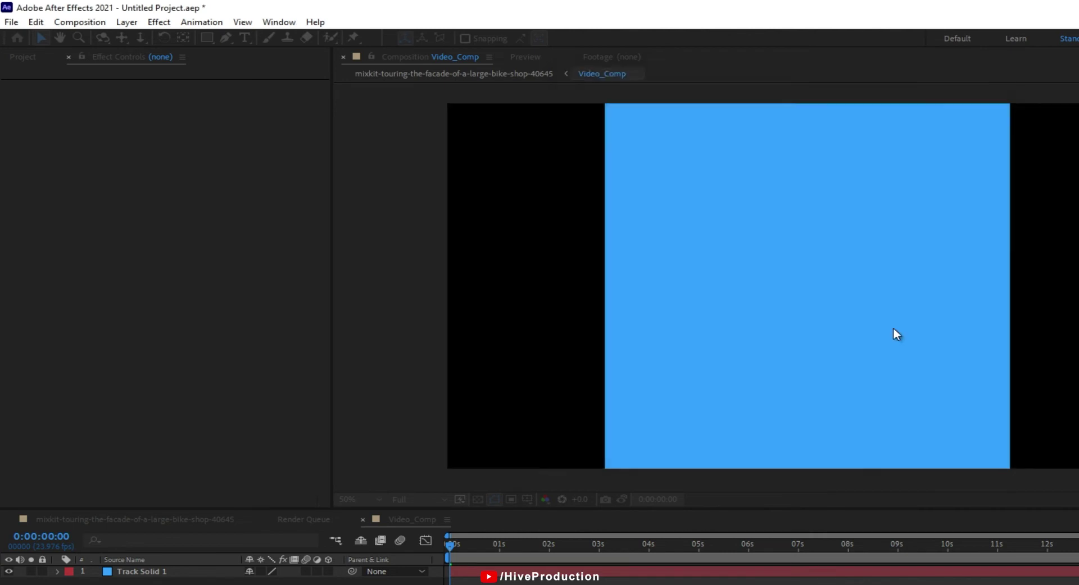
click(811, 318)
key(Delete)
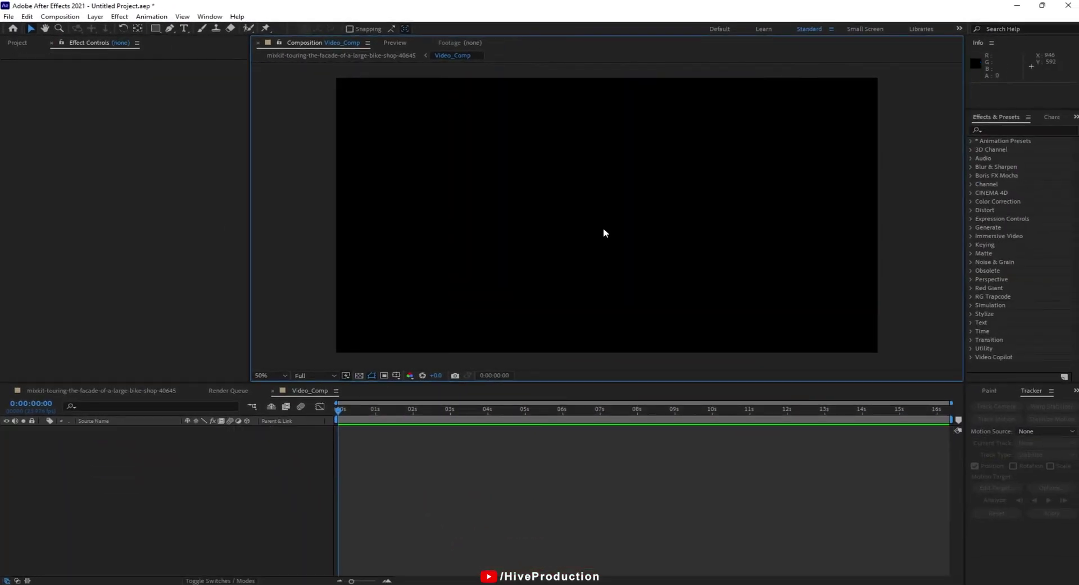
Step: Import the black cat walk and jump green screen video and place it at the center of Video_Comp
click(16, 43)
double_click(92, 212)
click(193, 126)
double_click(193, 126)
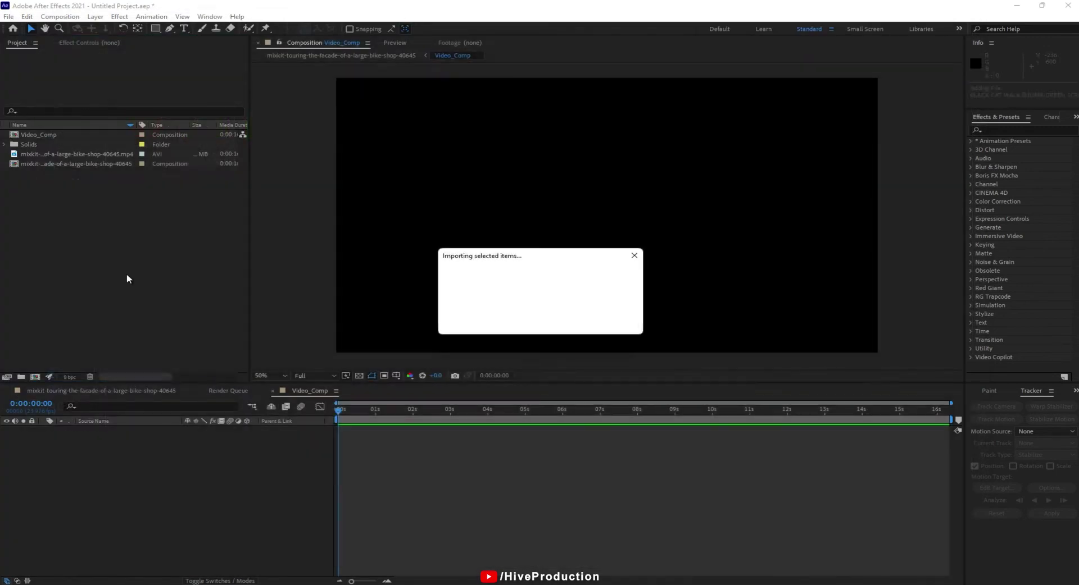
drag(52, 173, 611, 218)
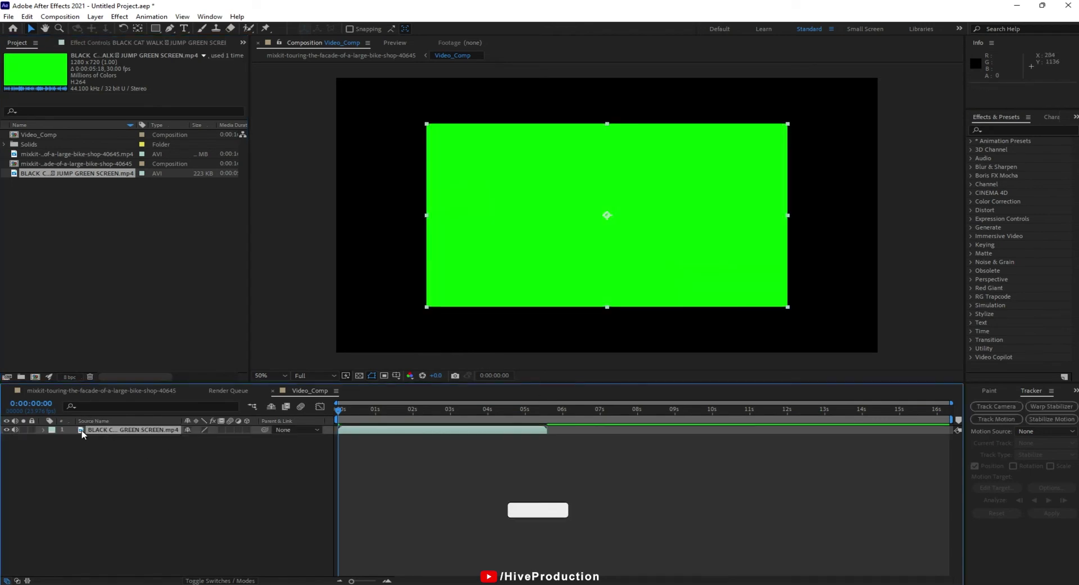
Step: Scale the black cat clip in Video_Comp to 151% so it fills the composition frame
click(42, 431)
click(53, 440)
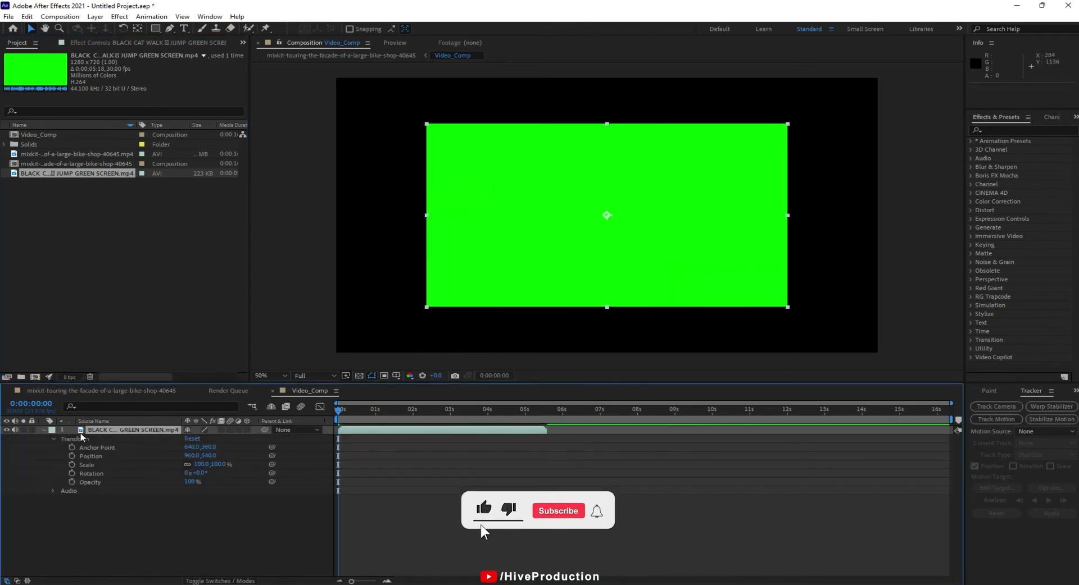
drag(199, 465, 232, 465)
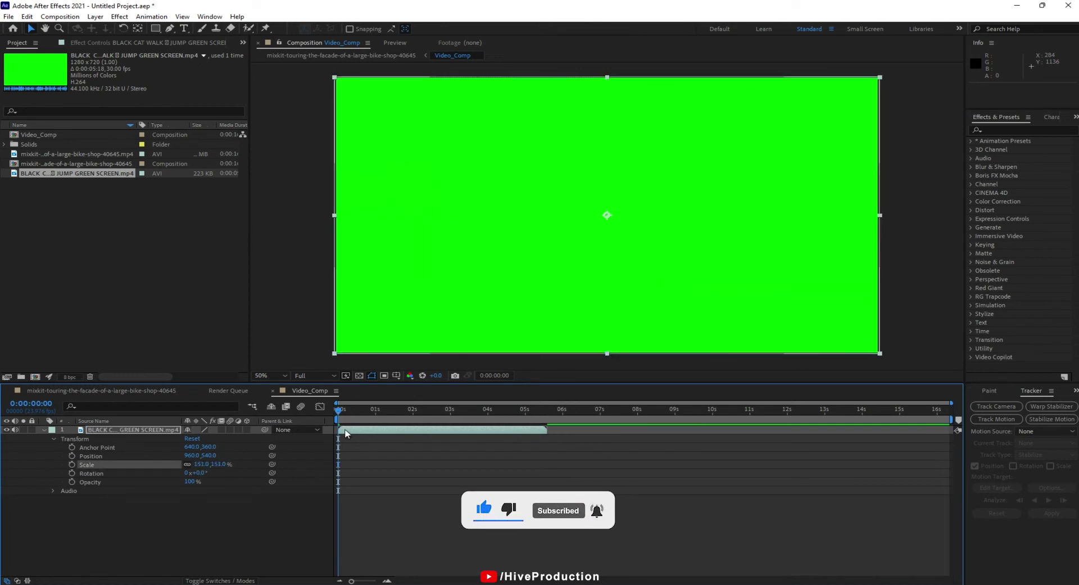
Step: Make the cat clip a 3D layer and set its Y Rotation to 180° so the cat walks the opposite way
drag(339, 411, 487, 434)
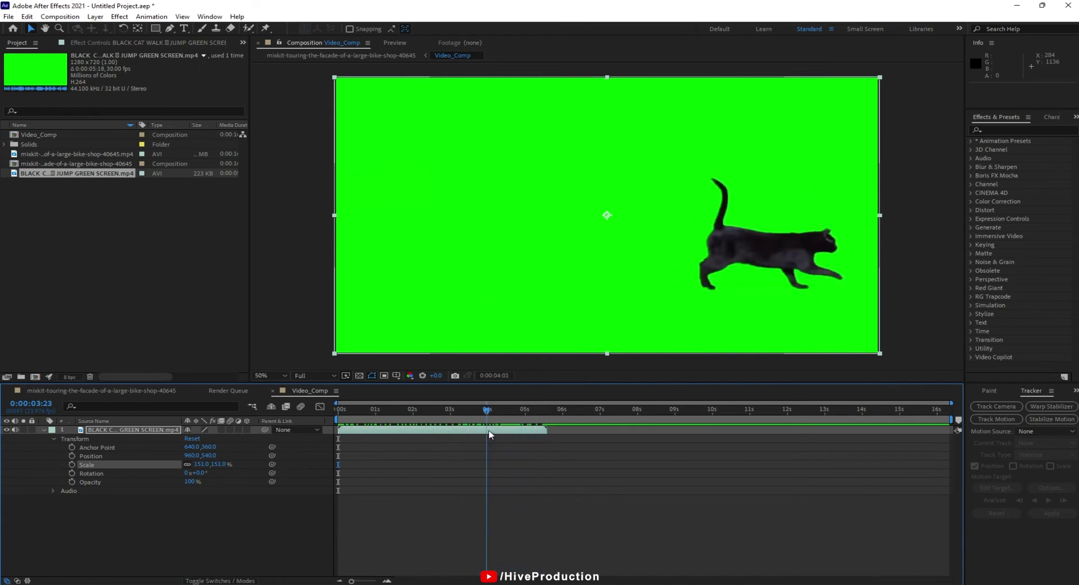
click(245, 430)
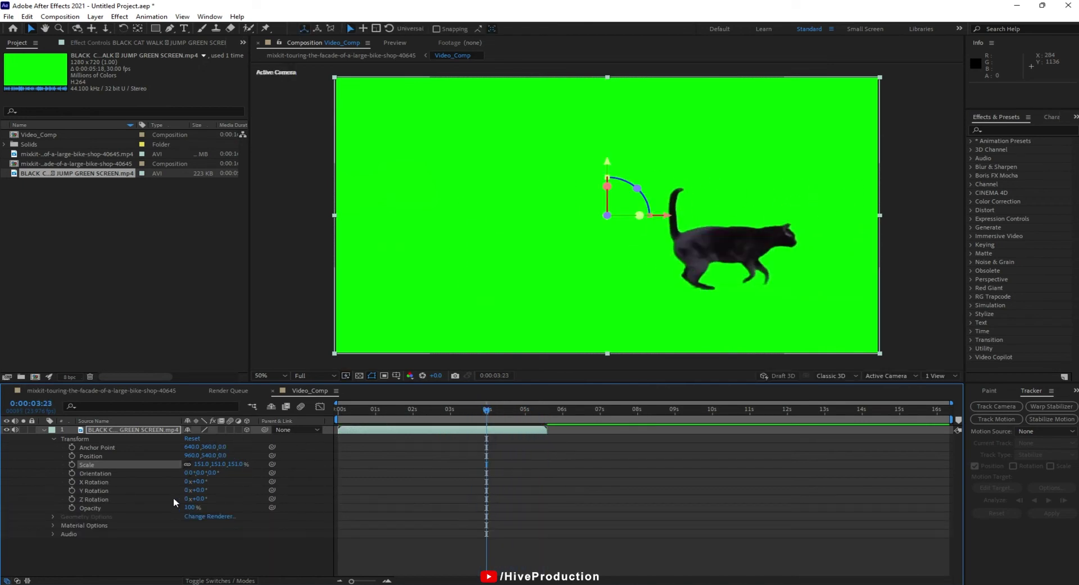
mouse_move(196, 492)
mouse_down()
mouse_move(301, 495)
mouse_move(208, 494)
mouse_up()
key(Return)
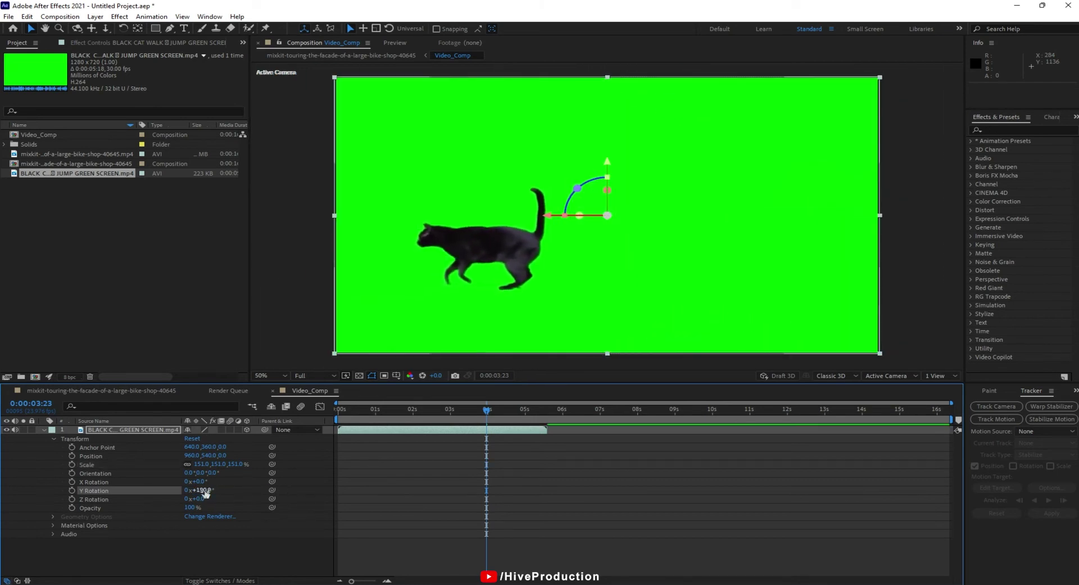
click(44, 431)
drag(341, 419, 474, 439)
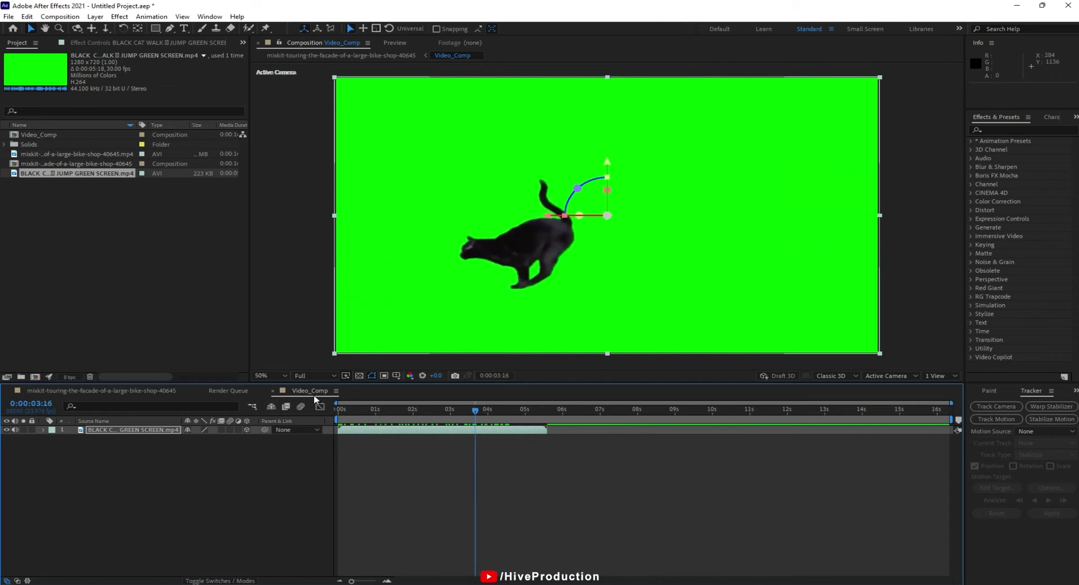
Step: In the main composition, straighten the Video1 layer, scale it to 154% and place it against the wall beside the parking sign pole
click(154, 392)
drag(481, 412, 363, 419)
click(107, 432)
key(r)
mouse_move(204, 448)
mouse_down()
mouse_move(253, 453)
mouse_move(155, 451)
mouse_move(228, 459)
mouse_move(201, 448)
mouse_move(220, 439)
mouse_up()
scroll(536, 337, up, 1)
key(s)
drag(512, 259, 942, 278)
drag(200, 438, 211, 439)
drag(596, 259, 482, 260)
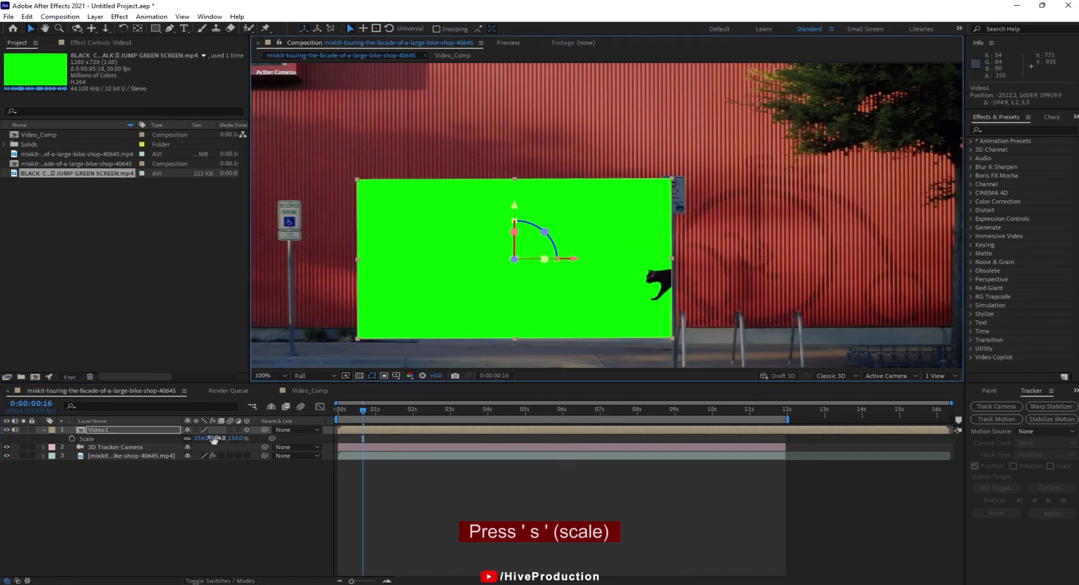
Step: Scale Video1 to 188%, then move it so its edge meets the sign pole and the cat is near sidewalk level
drag(200, 439, 219, 439)
drag(576, 259, 400, 274)
drag(476, 203, 475, 305)
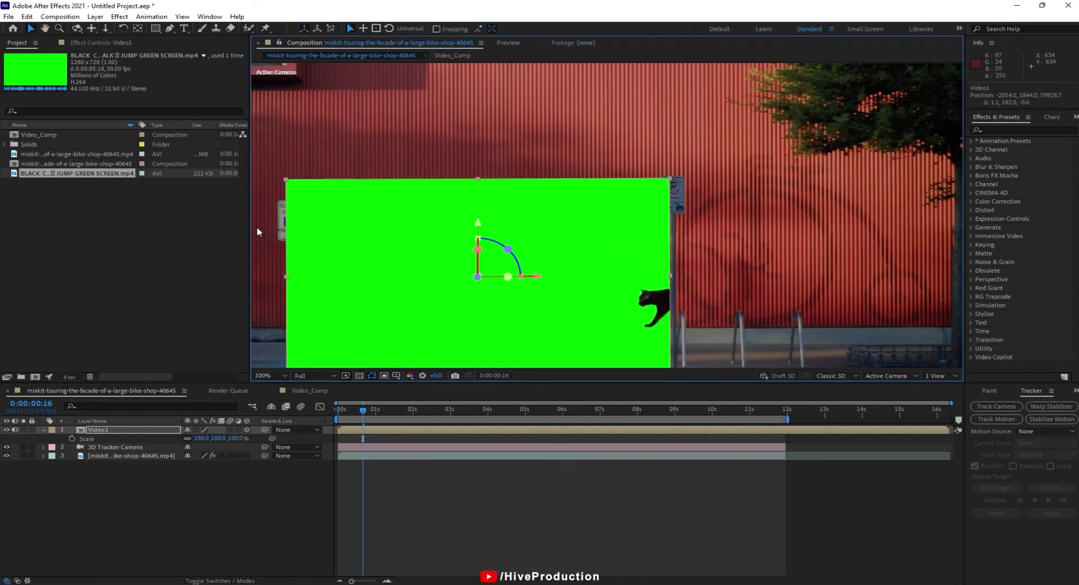
Step: Apply Keylight (1.2) to the cat clip in Video_Comp and sample the green background as the Screen Colour
click(304, 391)
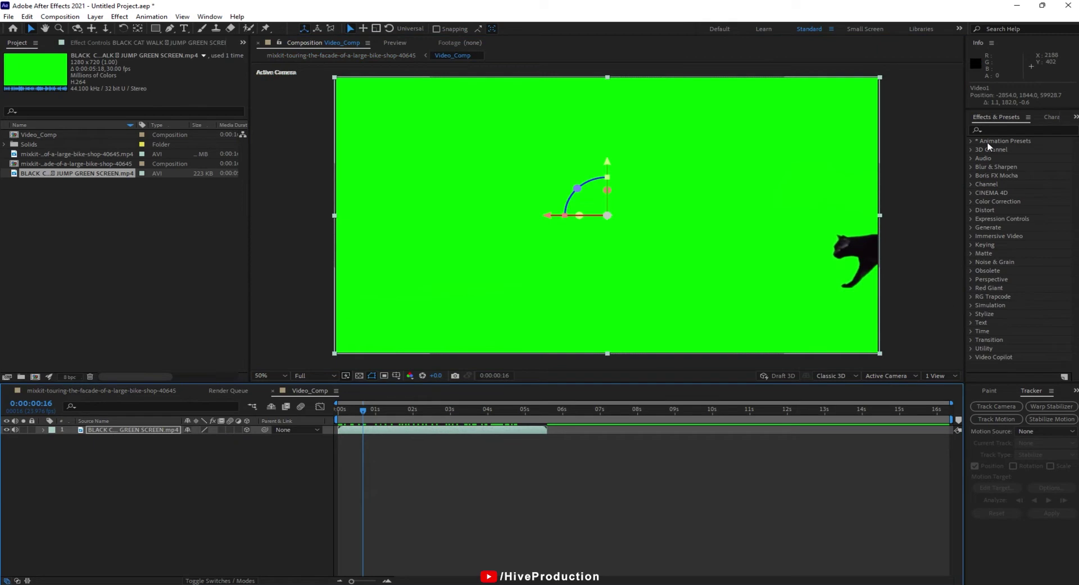
click(989, 130)
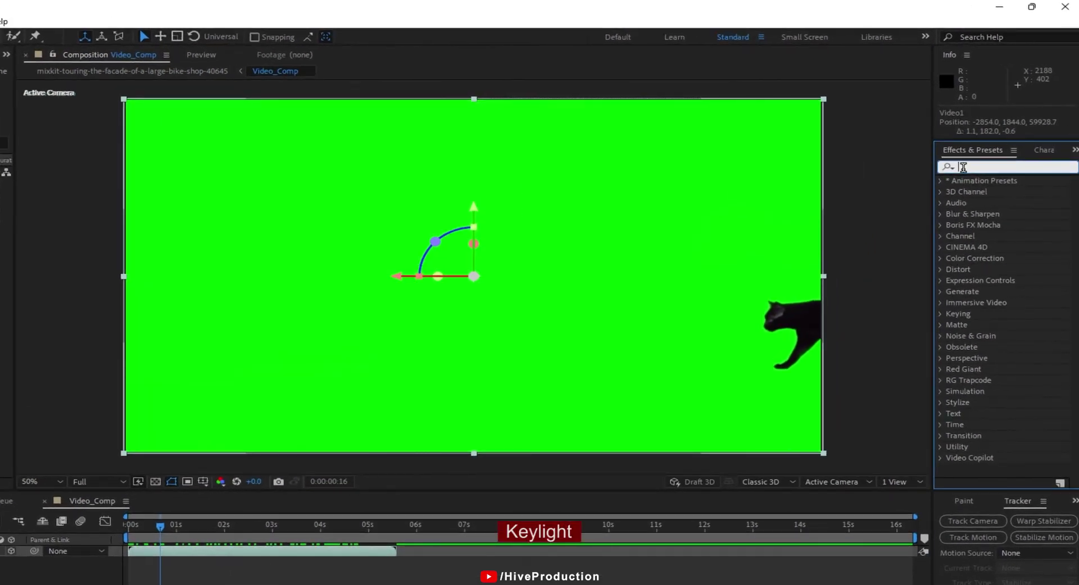
text(keyli)
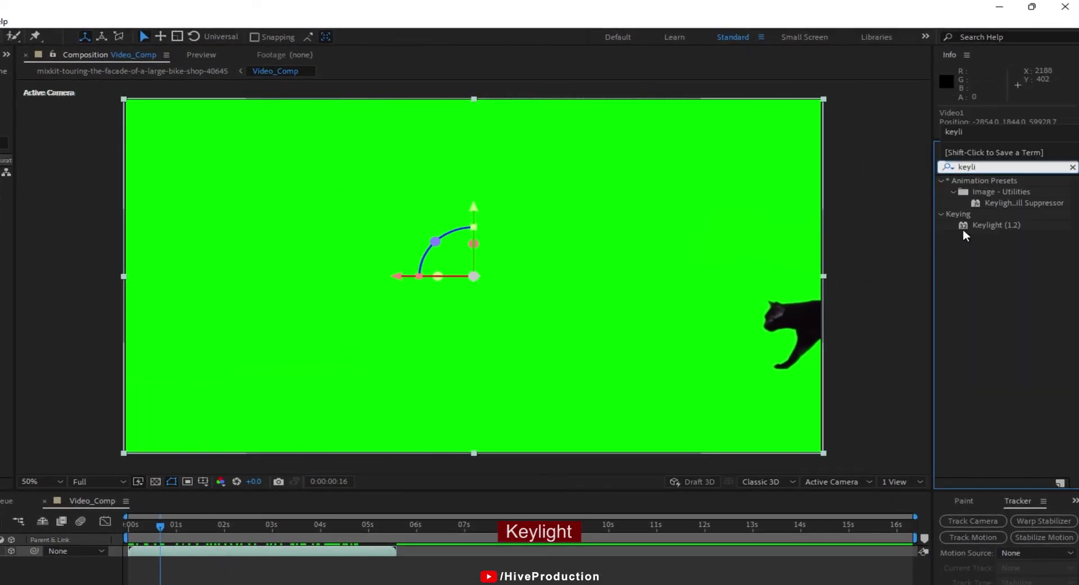
drag(993, 226, 562, 264)
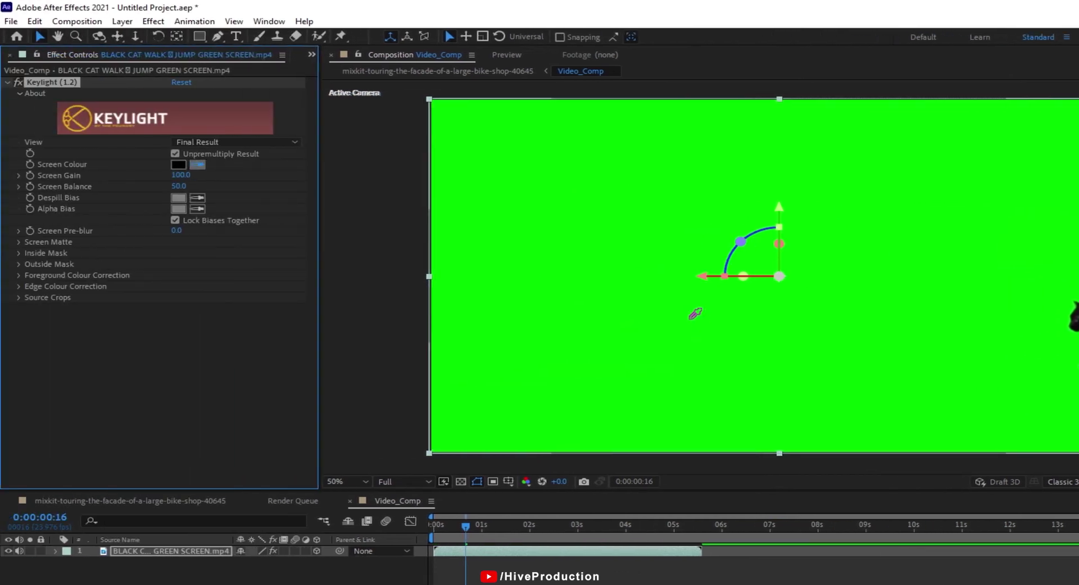
click(695, 313)
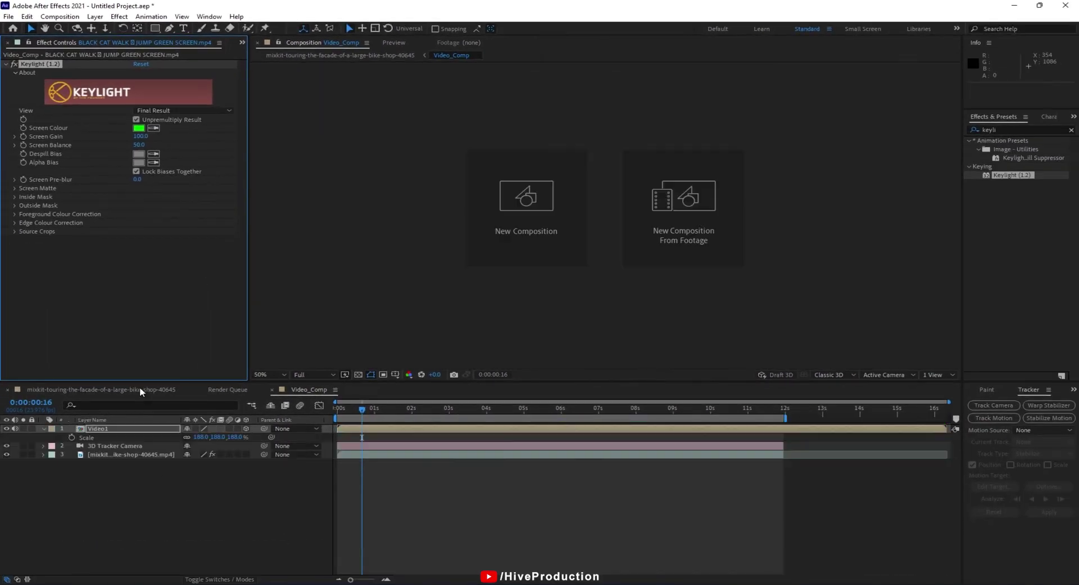
Step: Play back the main composition from the start and examine the keyed cat against the wall, sign pole and passing car
click(141, 390)
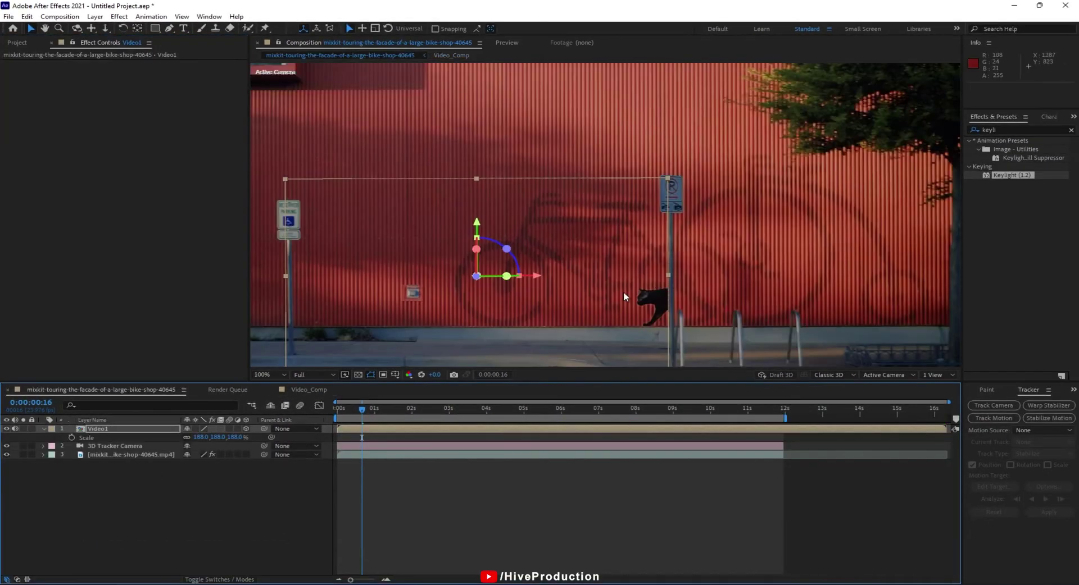
scroll(651, 318, up, 2)
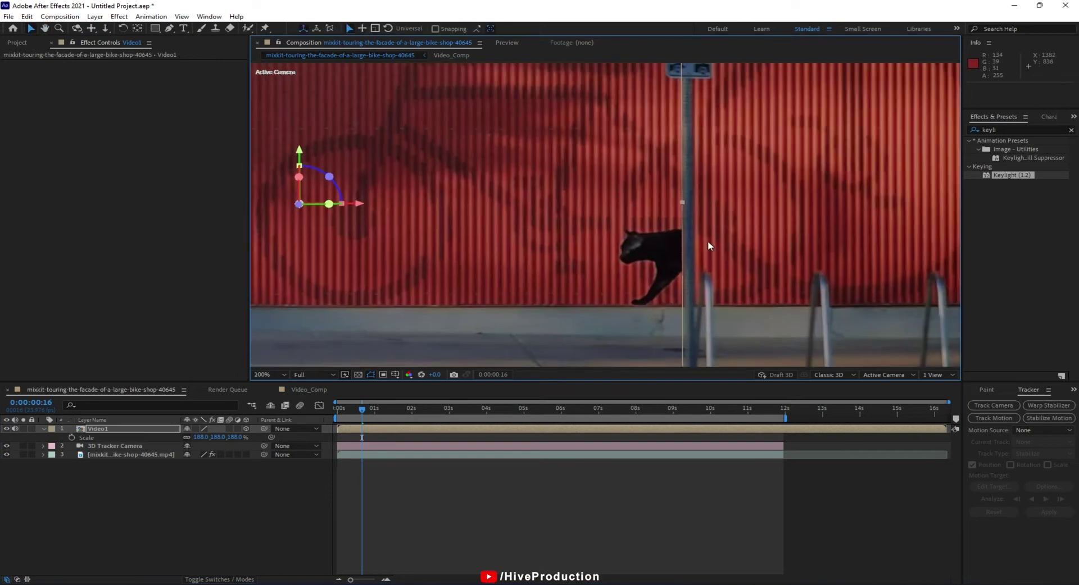
scroll(616, 257, down, 2)
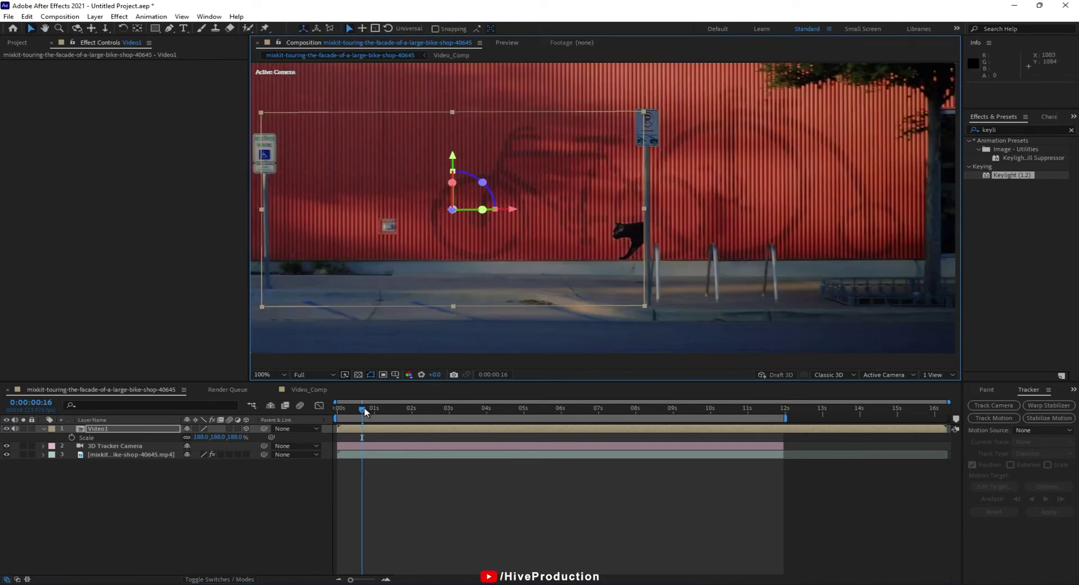
drag(361, 412, 339, 420)
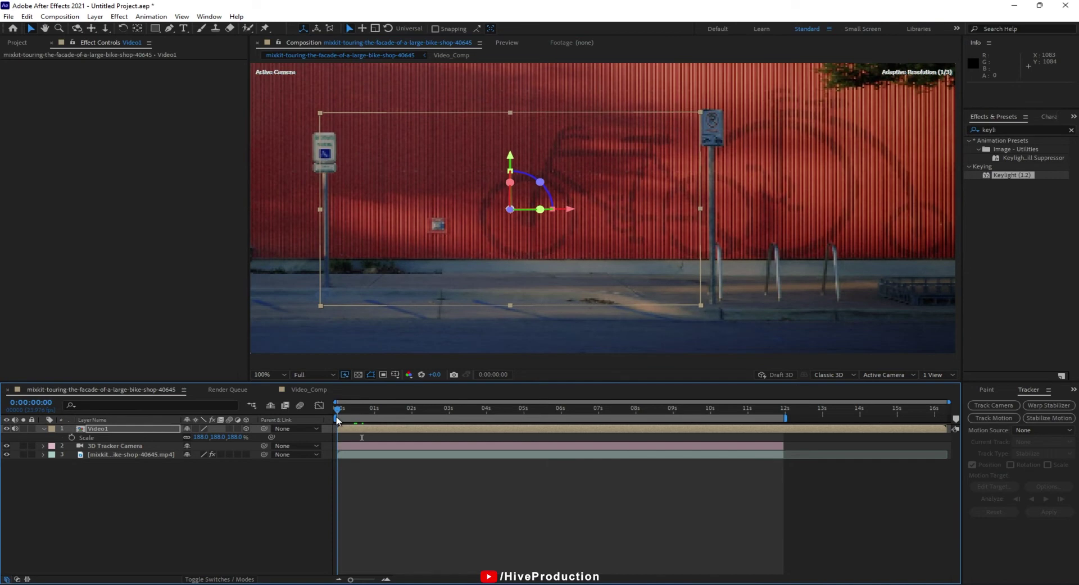
key(space)
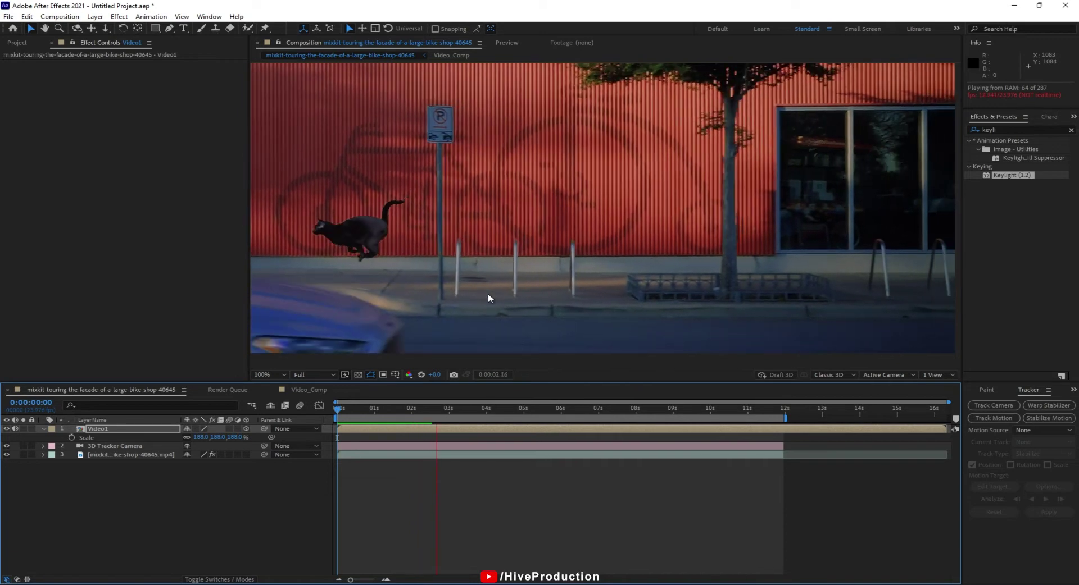
key(space)
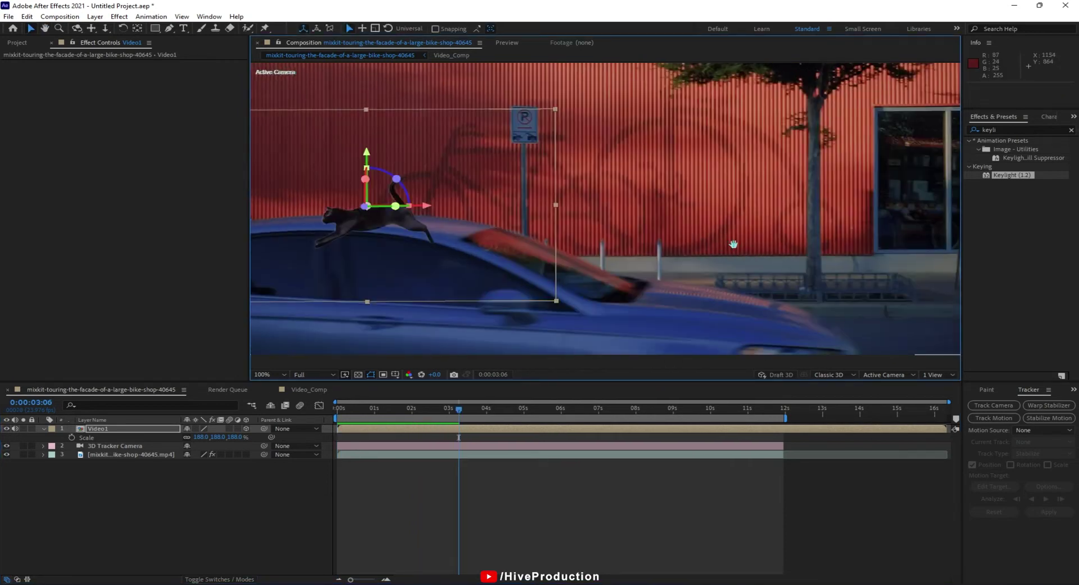
drag(581, 252, 726, 242)
drag(464, 415, 401, 418)
scroll(686, 277, down, 4)
scroll(660, 238, up, 2)
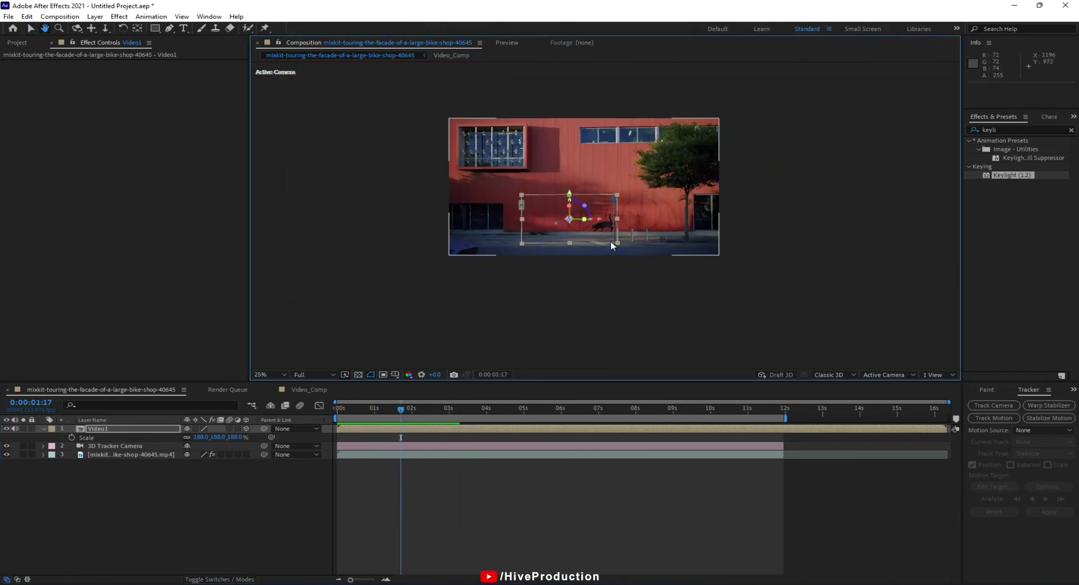
drag(609, 238, 608, 279)
key(v)
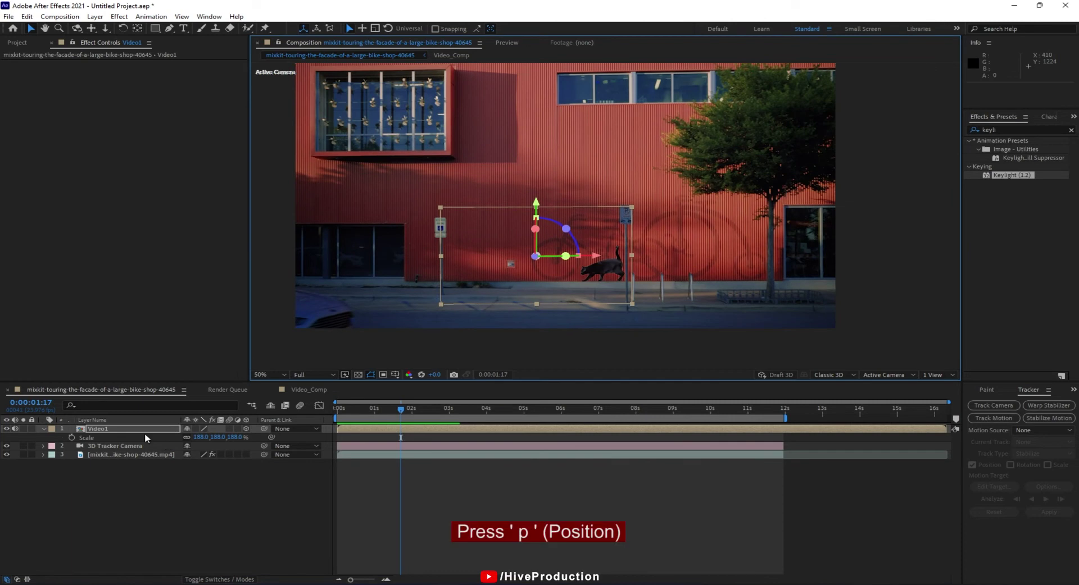
Step: Animate Video1's Position with keyframes starting at 0:00:00:05, shifting the cat sideways from behind the sign pole along the wall
key(p)
drag(396, 416, 345, 421)
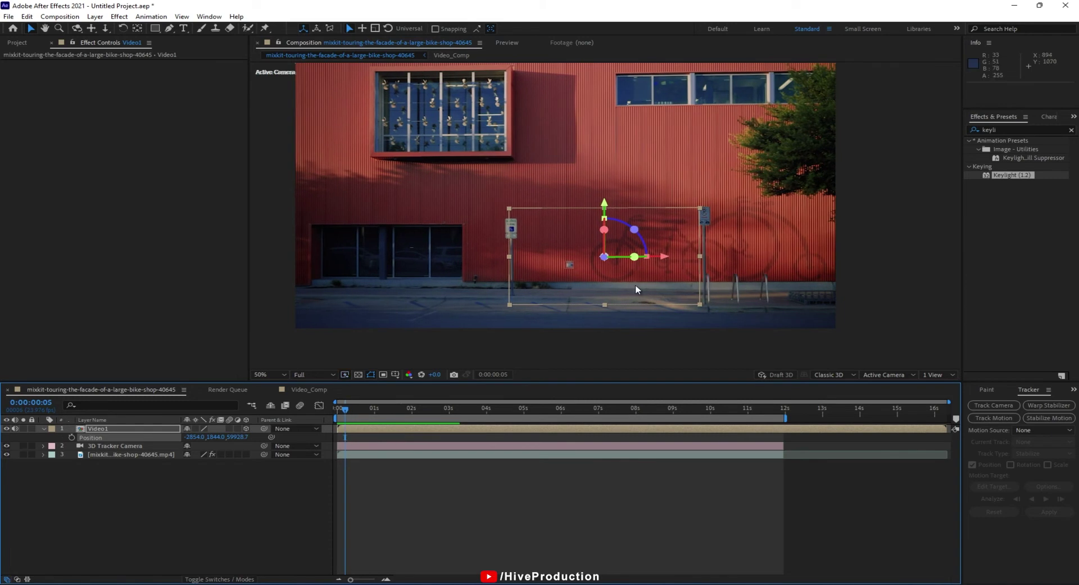
scroll(766, 313, up, 2)
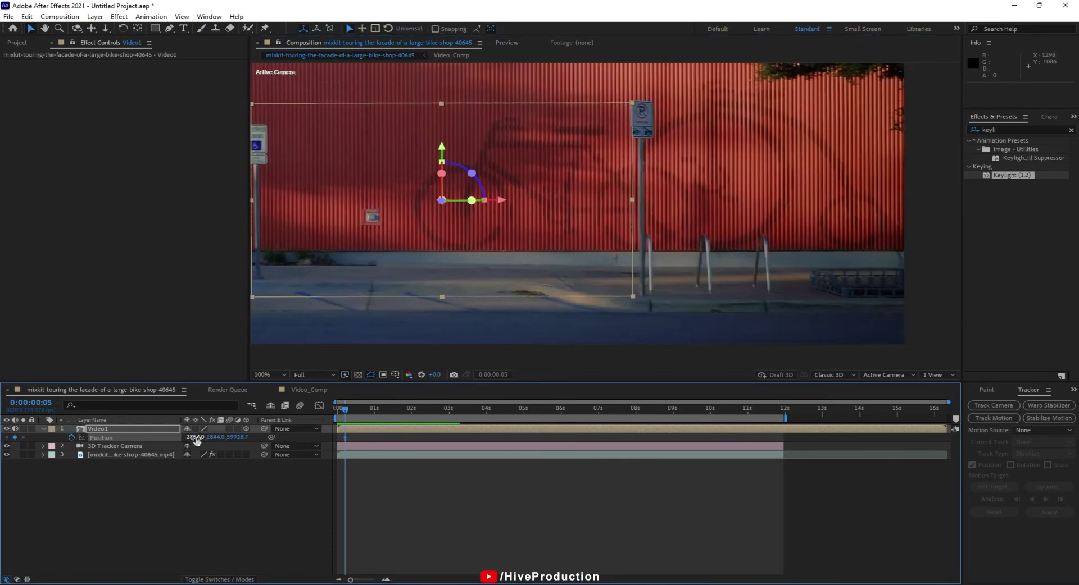
drag(345, 414, 361, 415)
drag(194, 437, 165, 437)
drag(361, 415, 385, 414)
drag(193, 437, 141, 437)
Step: Add further Position keyframes up to 0:00:03:10 so Video1 follows an arc that carries the cat's jump above the passing car
drag(385, 414, 465, 415)
drag(219, 437, 457, 414)
click(464, 414)
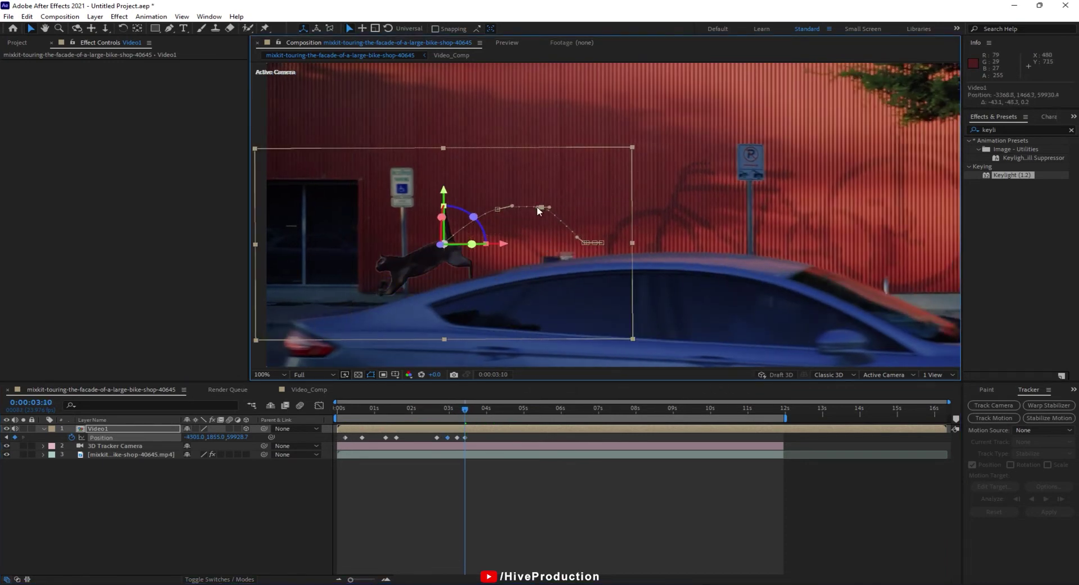
click(393, 488)
Step: Play back the composition from the start to review the cat's keyframed movement across the scene
drag(465, 411, 491, 433)
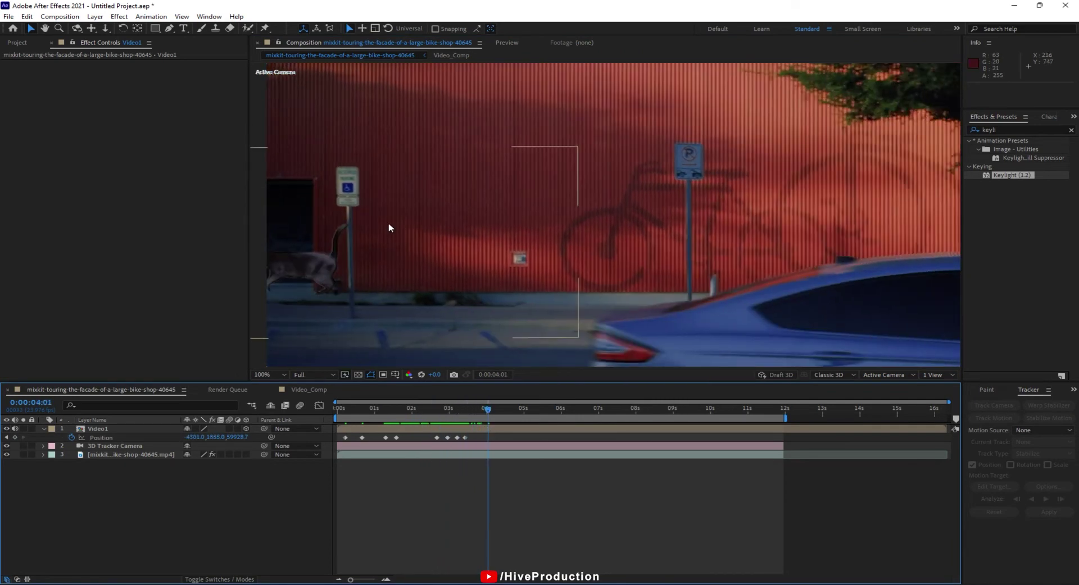
scroll(402, 301, down, 2)
scroll(464, 277, down, 2)
scroll(564, 296, up, 2)
drag(662, 320, 561, 285)
click(338, 410)
key(space)
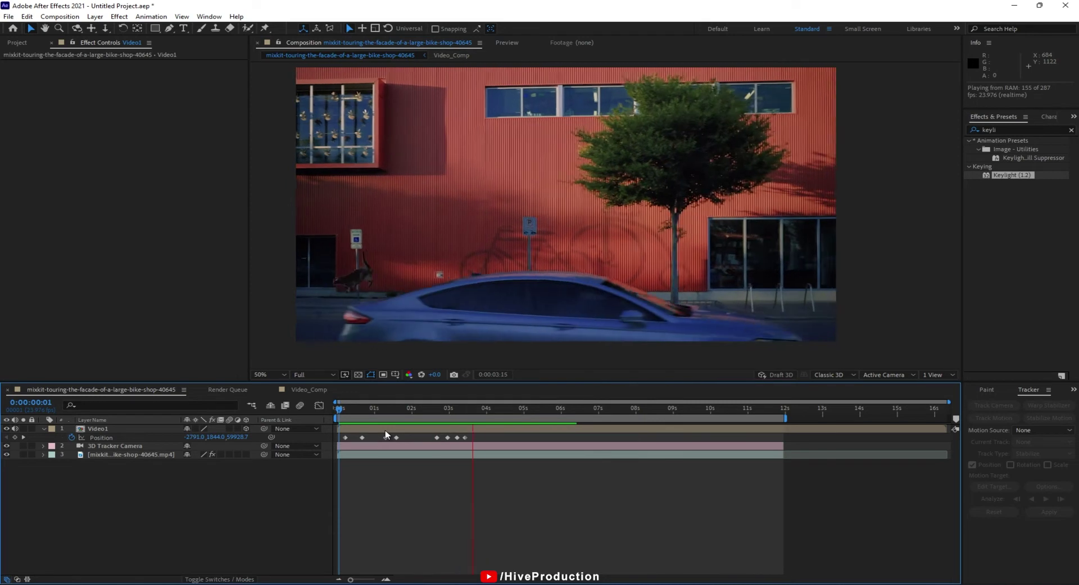
key(space)
Step: Set the Video1 layer's opacity to 70% to blend the cat with the wall
drag(416, 417, 409, 413)
scroll(587, 304, up, 1)
drag(586, 304, 620, 228)
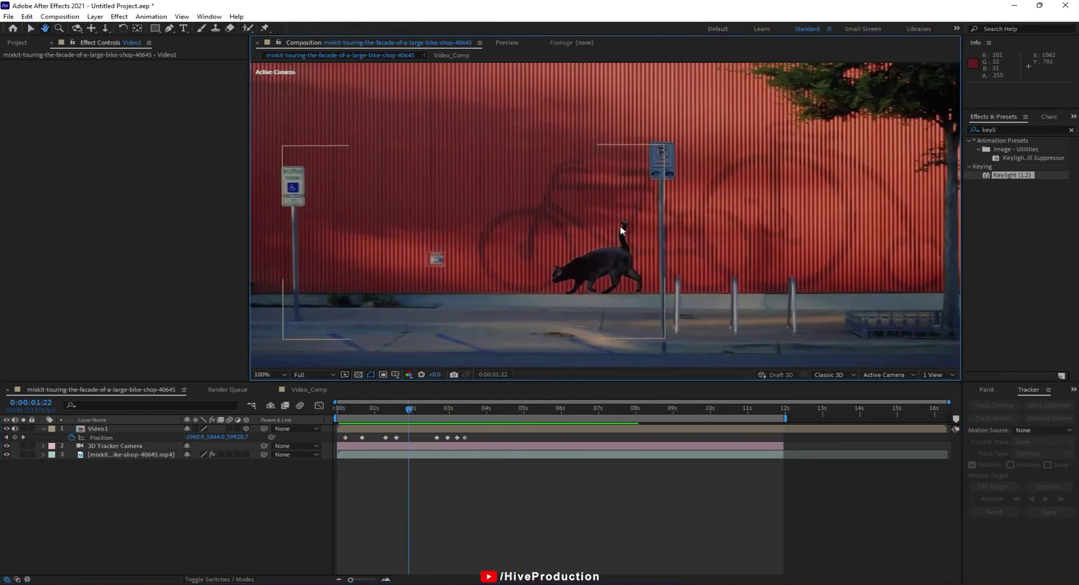
click(123, 429)
key(t)
key(F4)
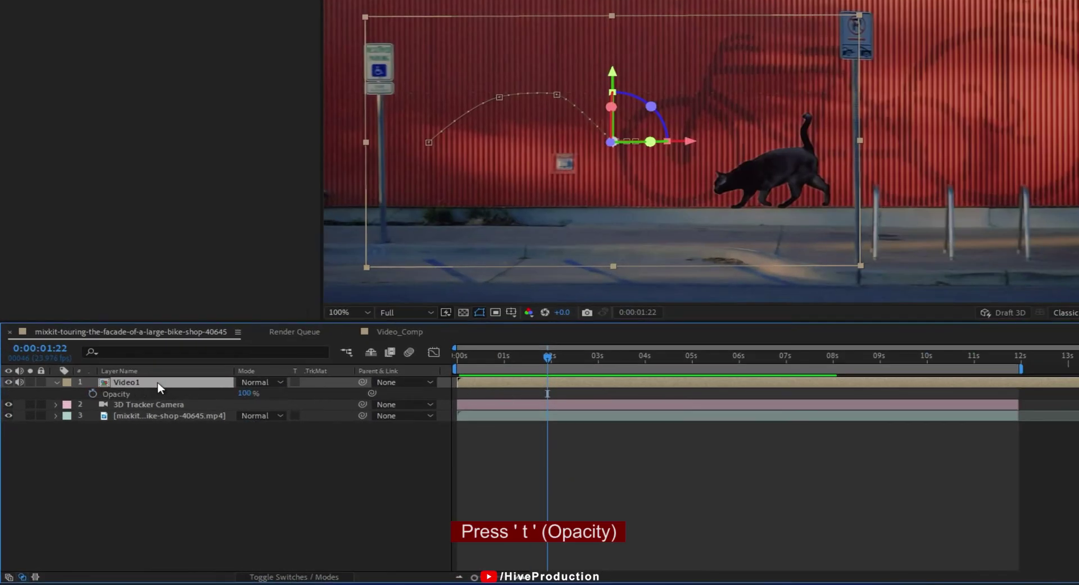
text(70)
key(Return)
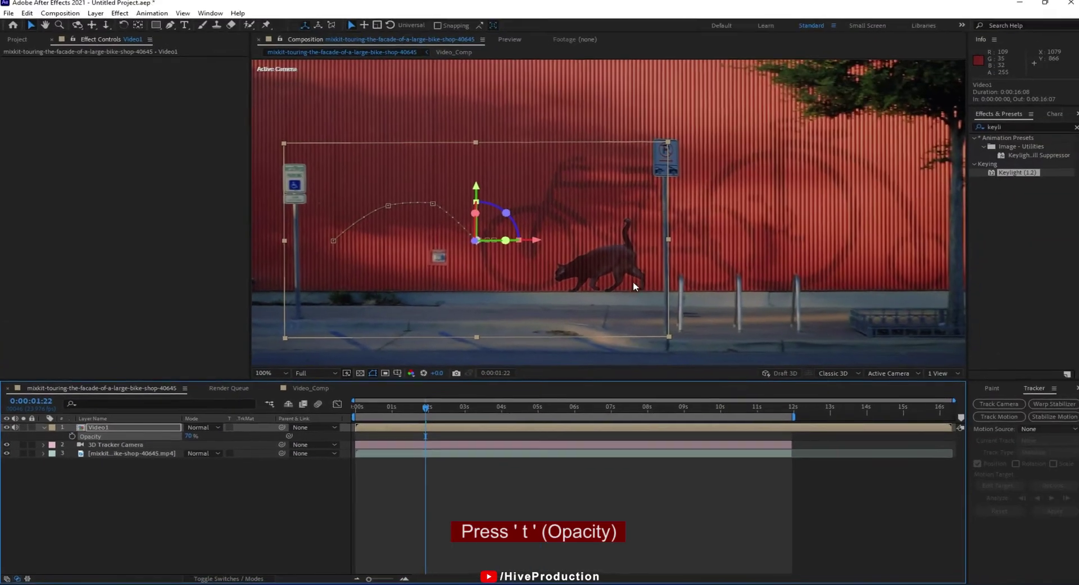
scroll(716, 200, down, 1)
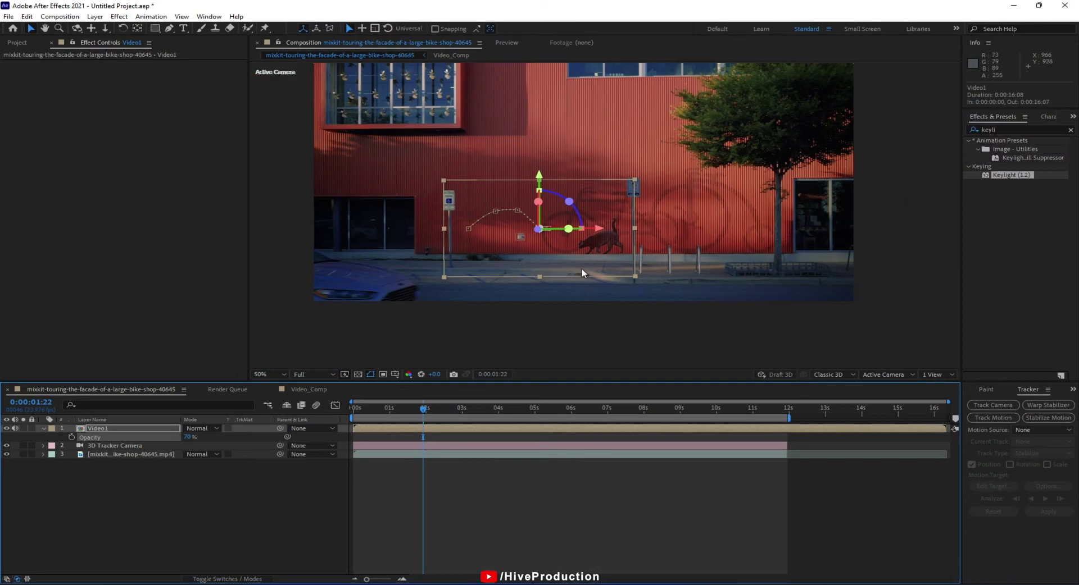
click(604, 349)
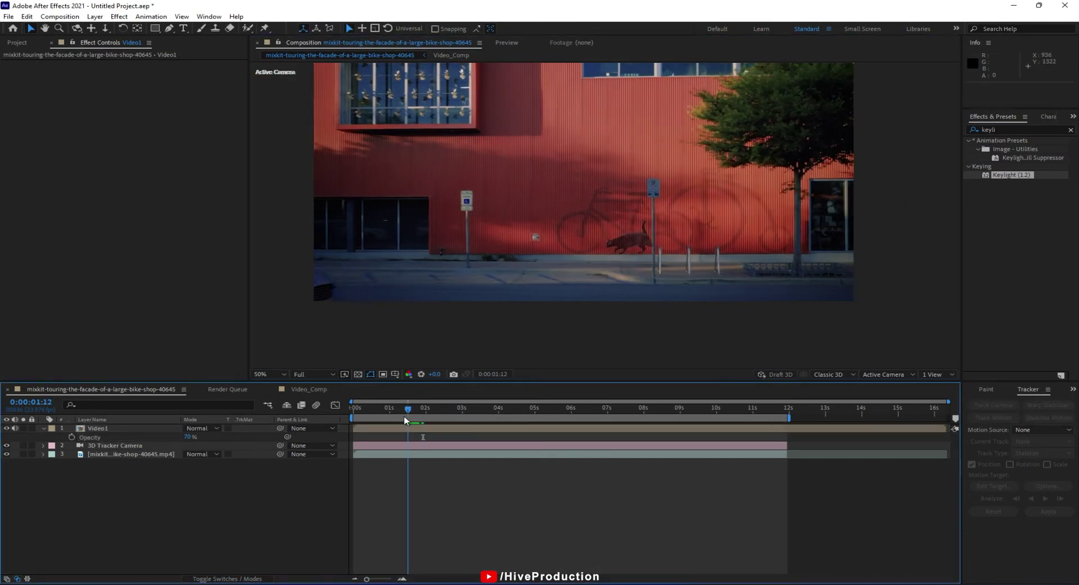
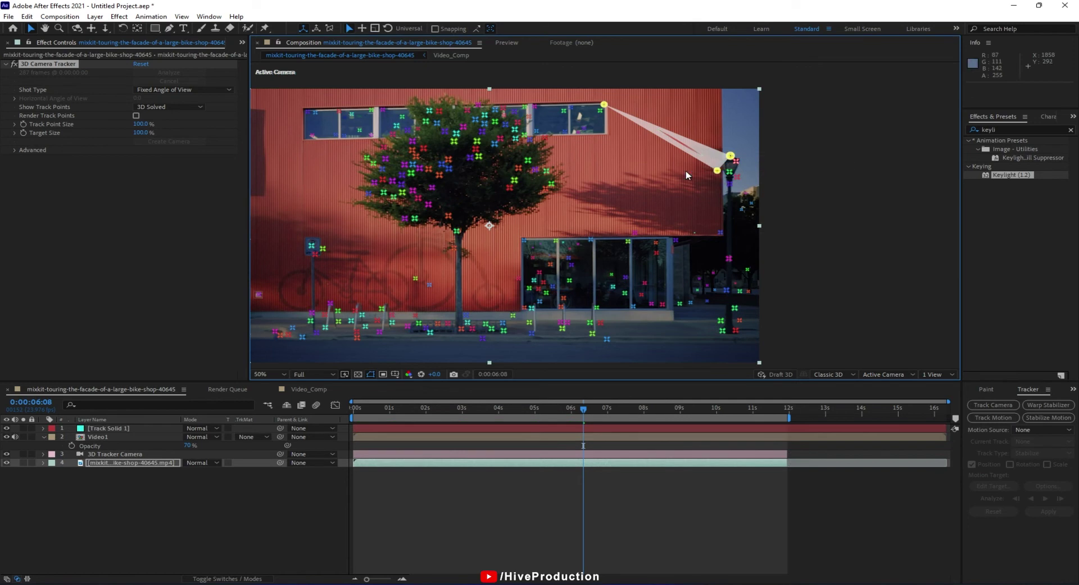
Step: Rename the Track Solid 1 layer as Video2 and pre-compose it, leaving all attributes in the main composition
click(149, 428)
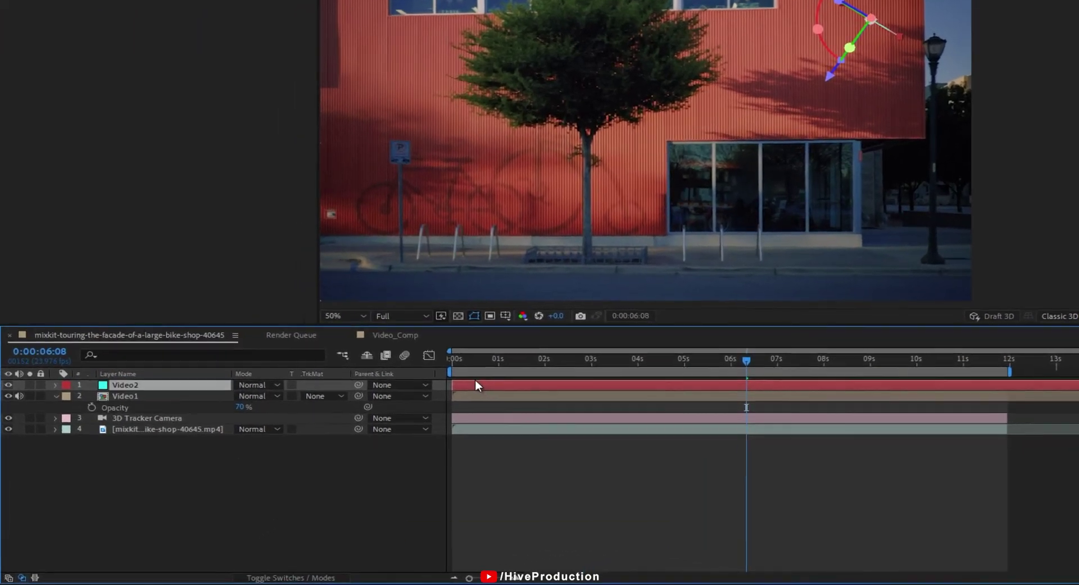
right_click(371, 428)
click(538, 309)
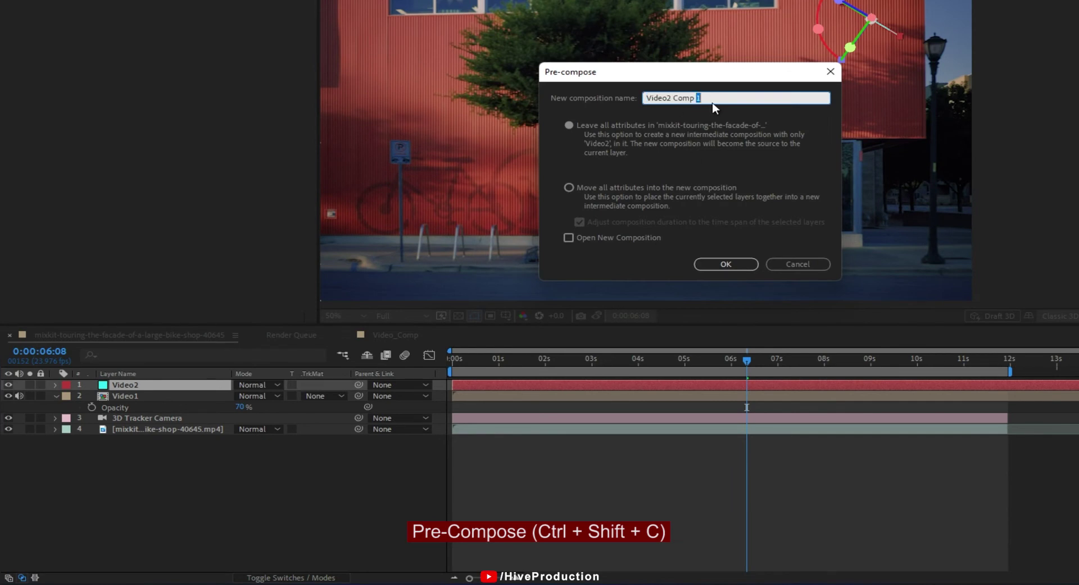
key(Return)
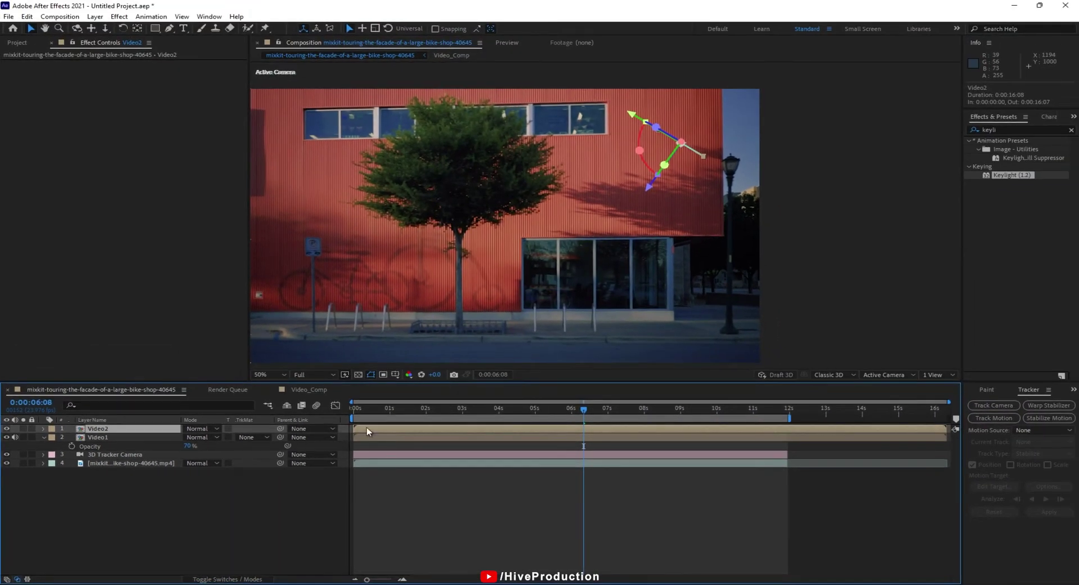
Step: Set the Video2 composition's width to 1920 px and delete the Track Solid 1 layer inside it
double_click(368, 431)
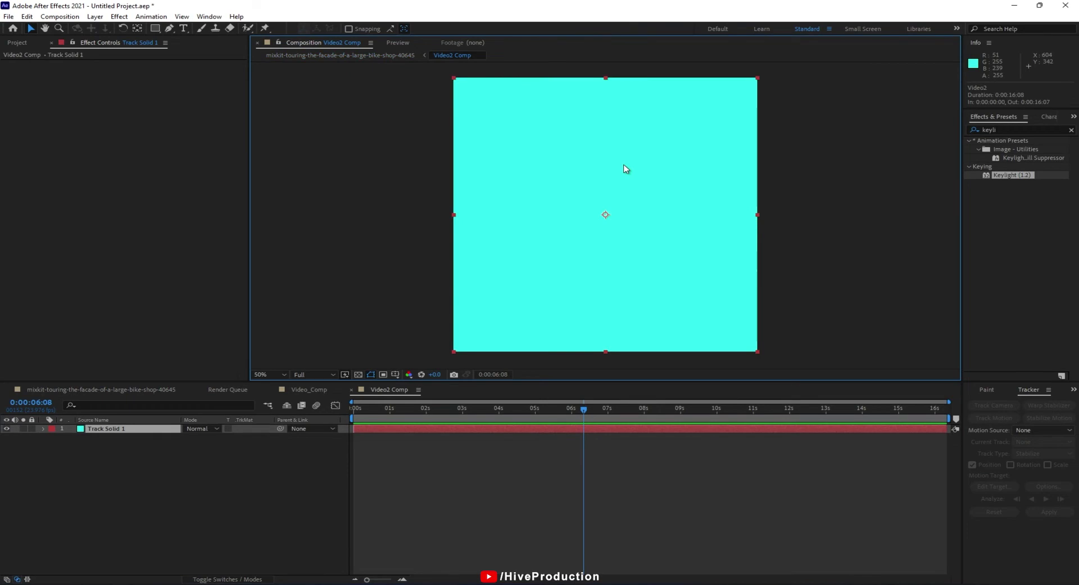
click(62, 17)
click(96, 43)
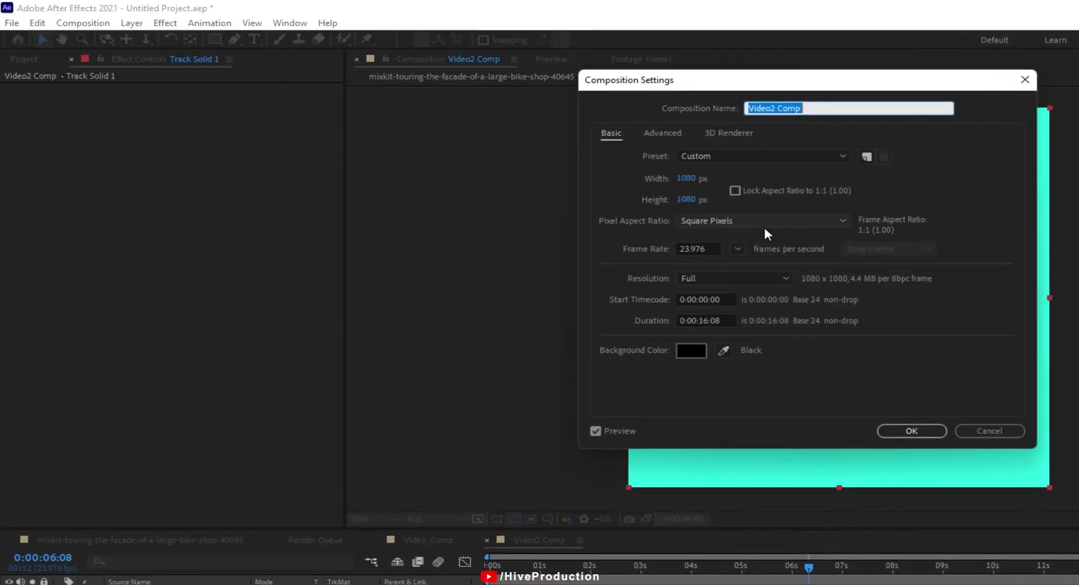
click(714, 187)
text(1920)
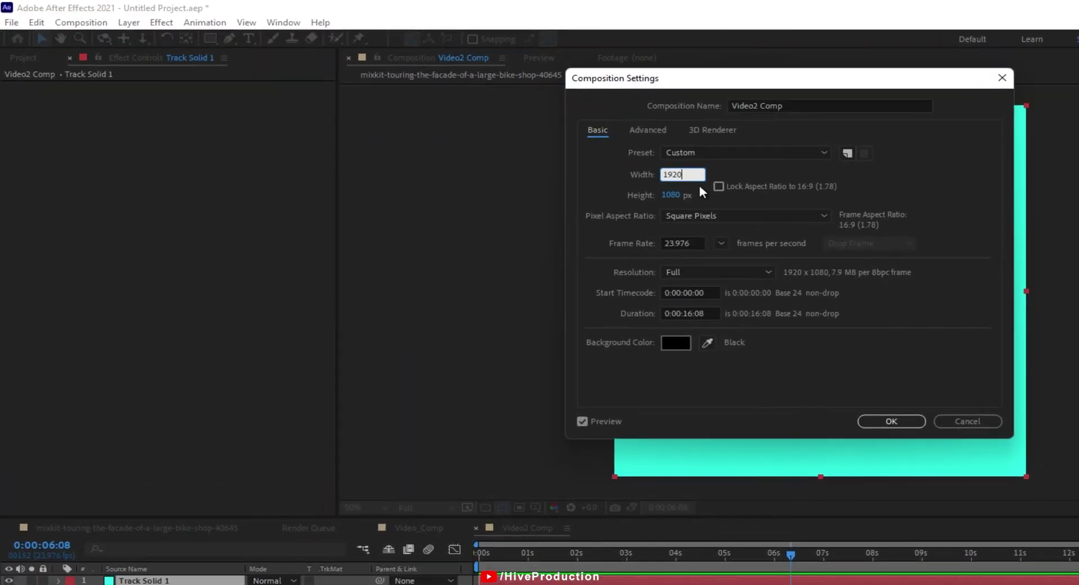
key(Return)
key(Delete)
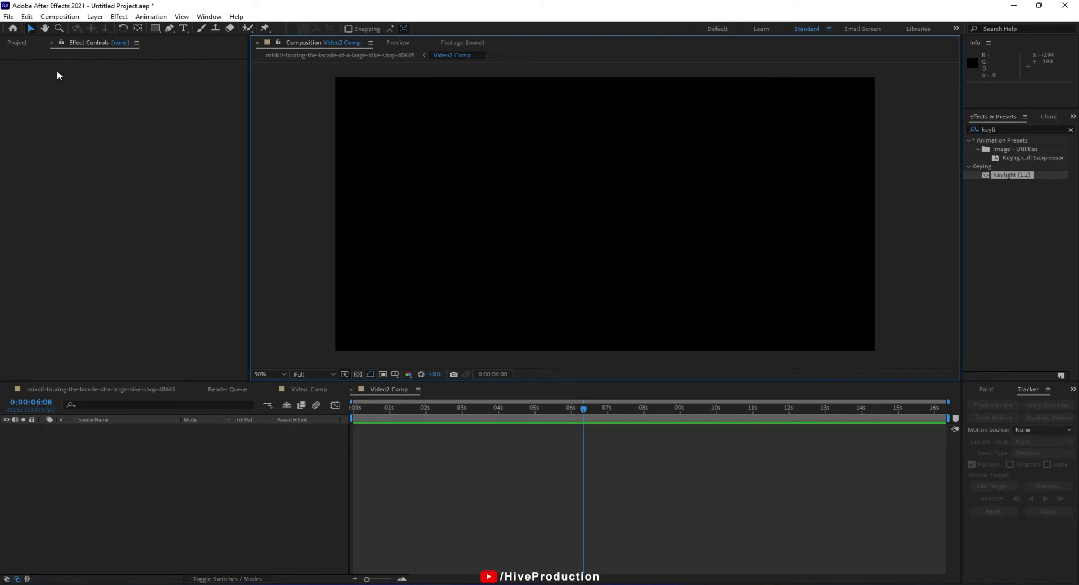
Step: Import green screen.mp4, place it in Video2 Comp and scale it up to fill the frame
click(12, 43)
double_click(70, 210)
click(194, 122)
double_click(254, 118)
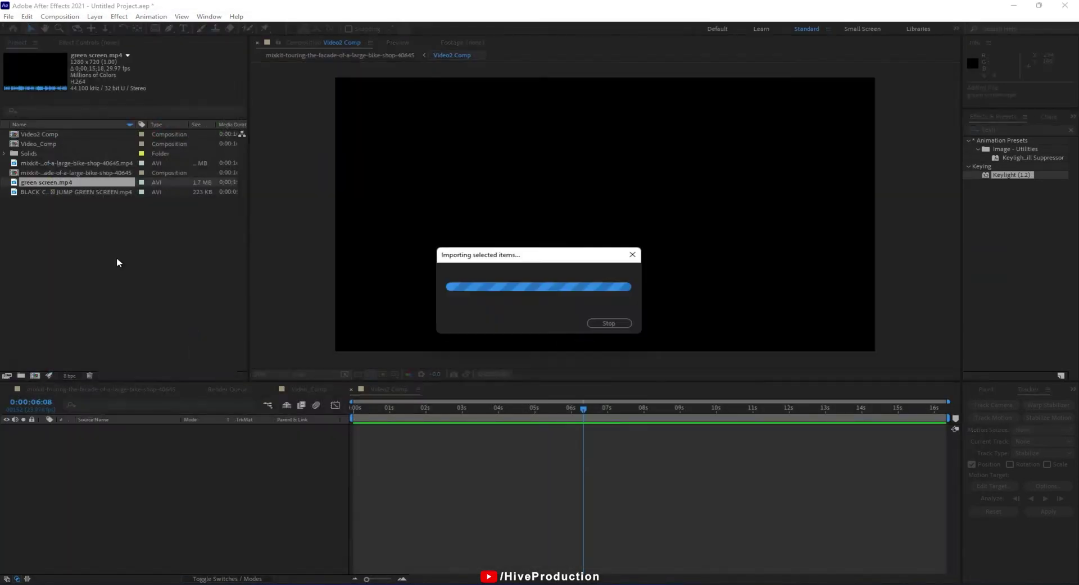
drag(161, 505, 162, 505)
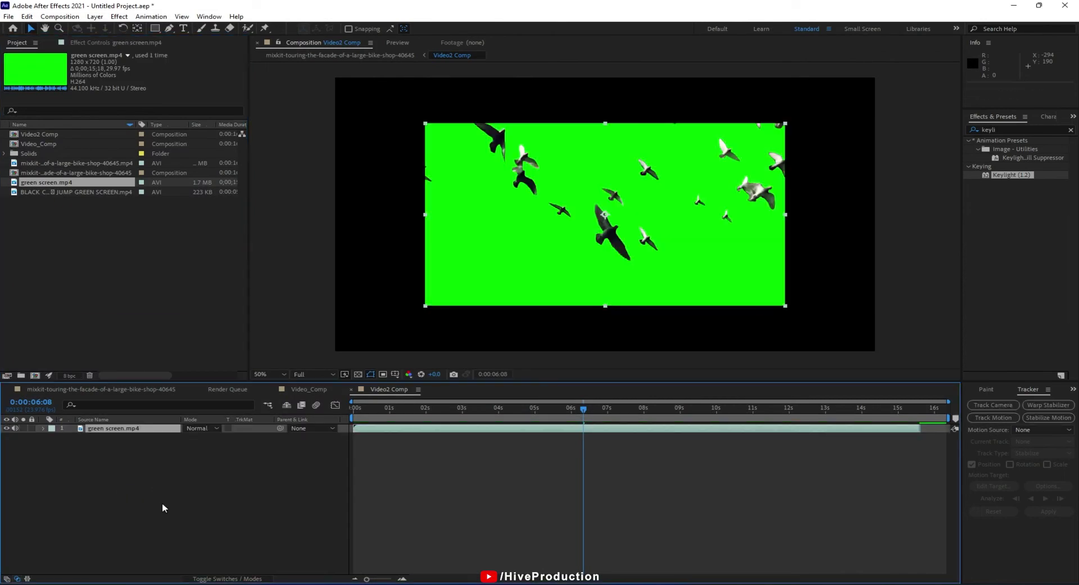
key(s)
drag(200, 437, 224, 438)
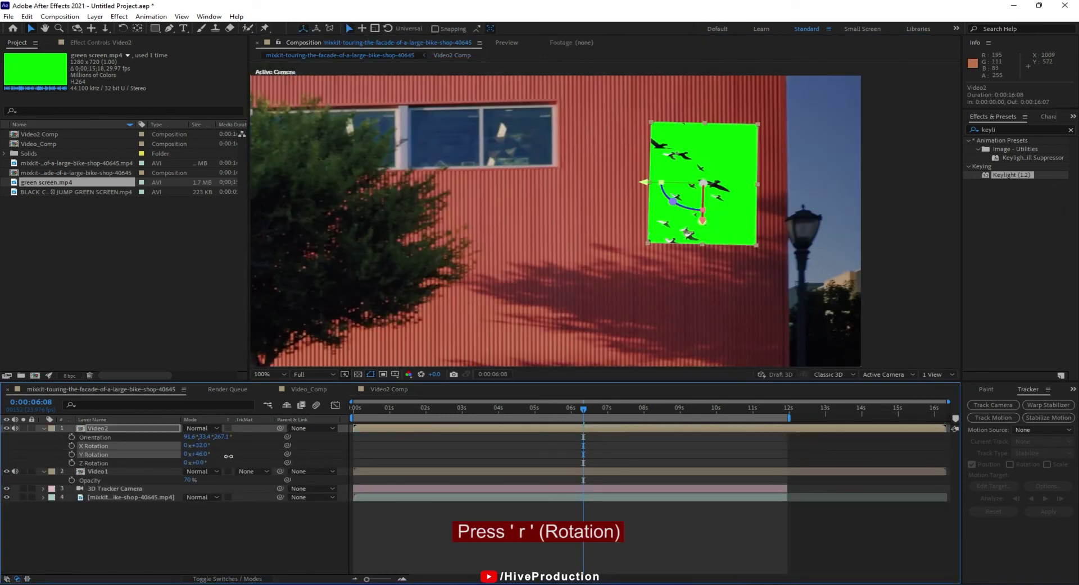
Step: Rotate the Video2 layer parallel to the red wall, with X 234°, Y 269° and Z 190° rotation
drag(229, 456, 247, 456)
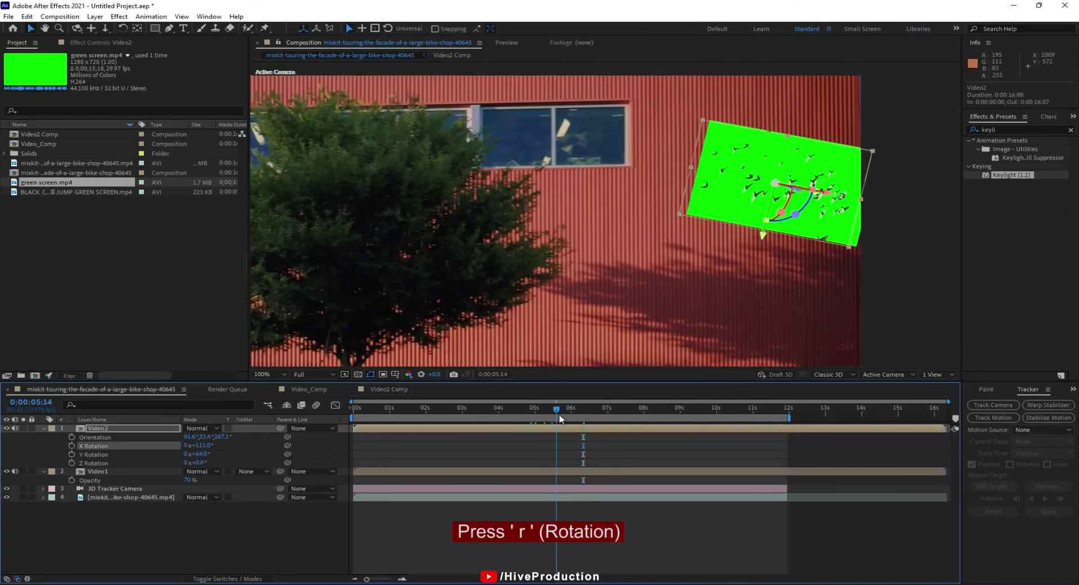
mouse_move(196, 463)
mouse_down()
mouse_move(338, 464)
mouse_move(205, 461)
mouse_up()
click(200, 463)
key(shift+Up)
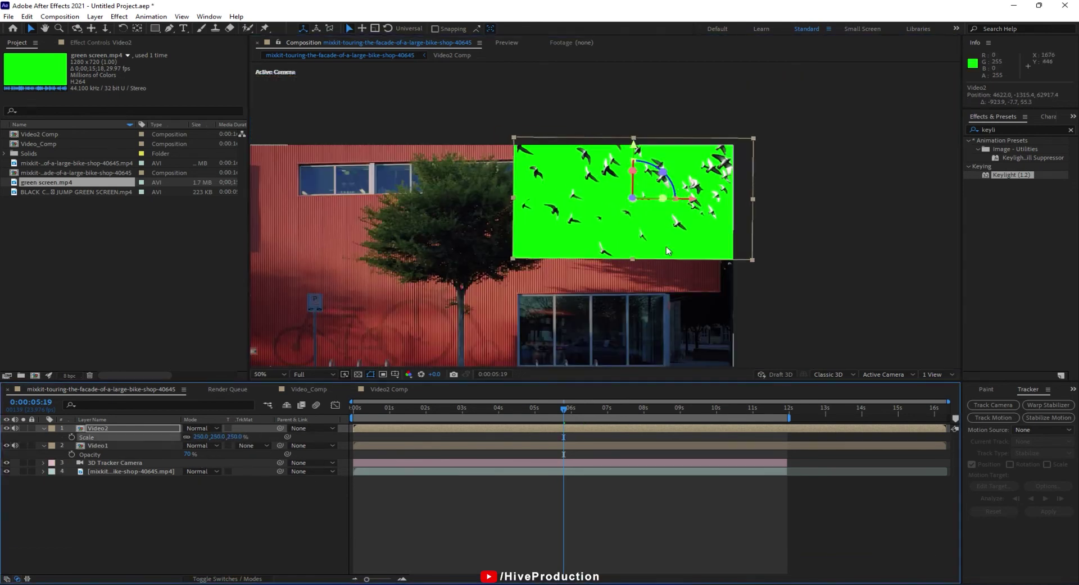
Step: Scale the Video2 layer to 296% and move it to cover the upper part of the red wall
drag(665, 251, 631, 251)
key(r)
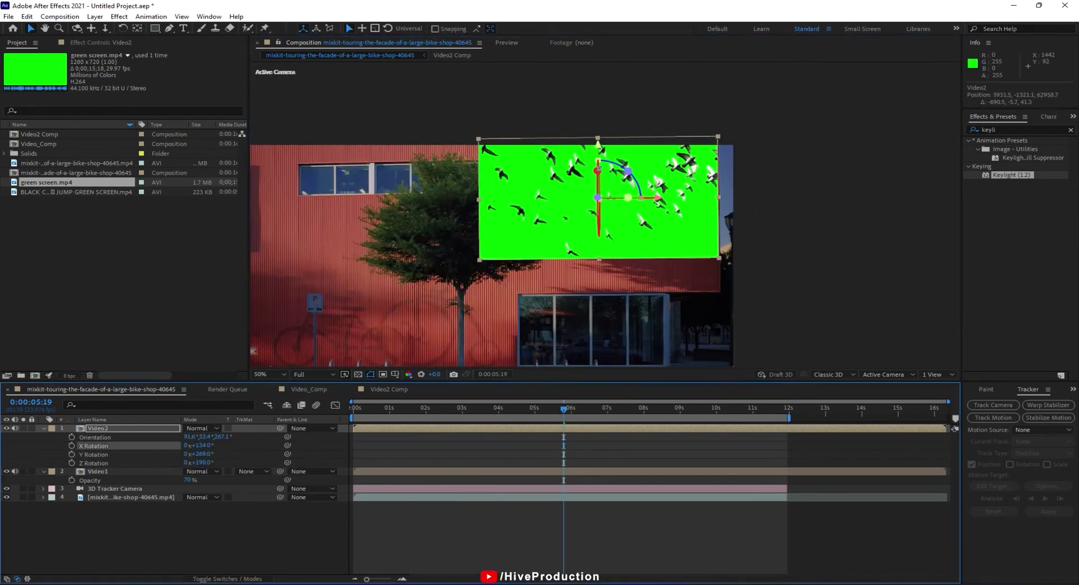
drag(598, 145, 598, 160)
key(s)
drag(199, 437, 225, 437)
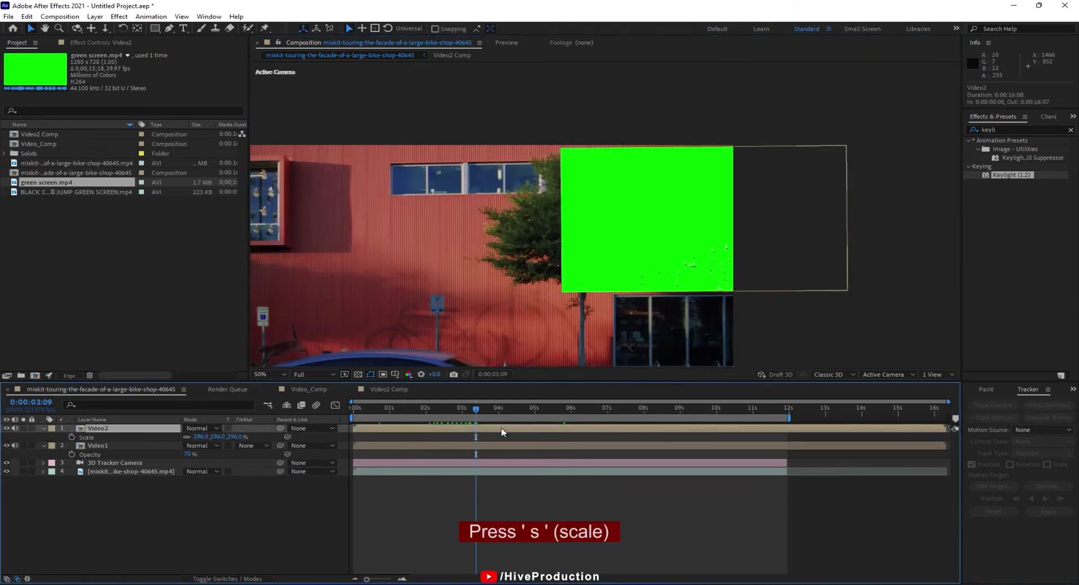
drag(514, 158, 515, 144)
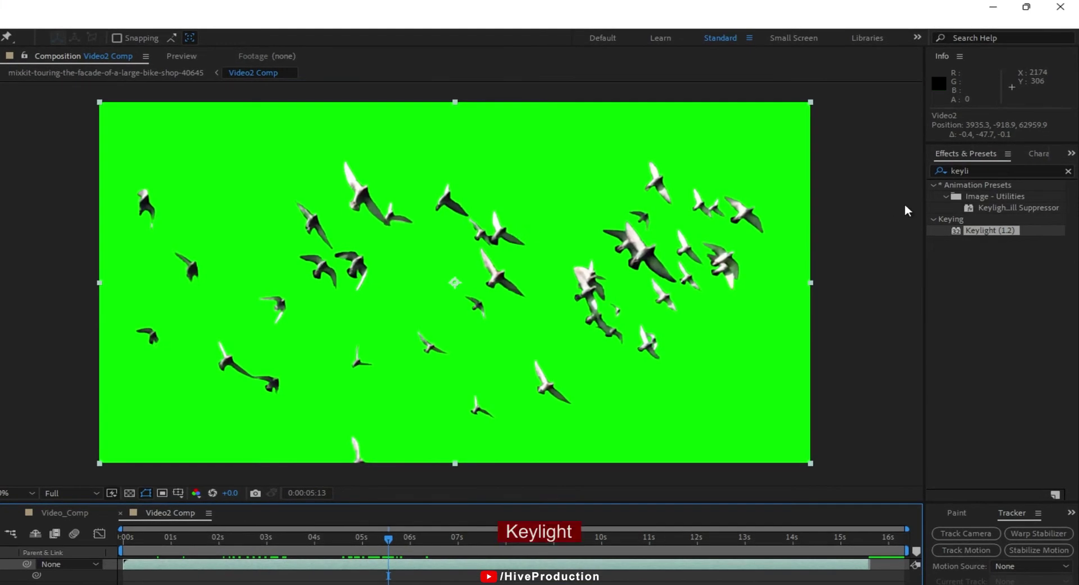
Step: Apply Keylight (1.2) to the birds clip in Video2 Comp and sample its green background as the Screen Colour
drag(991, 236, 635, 336)
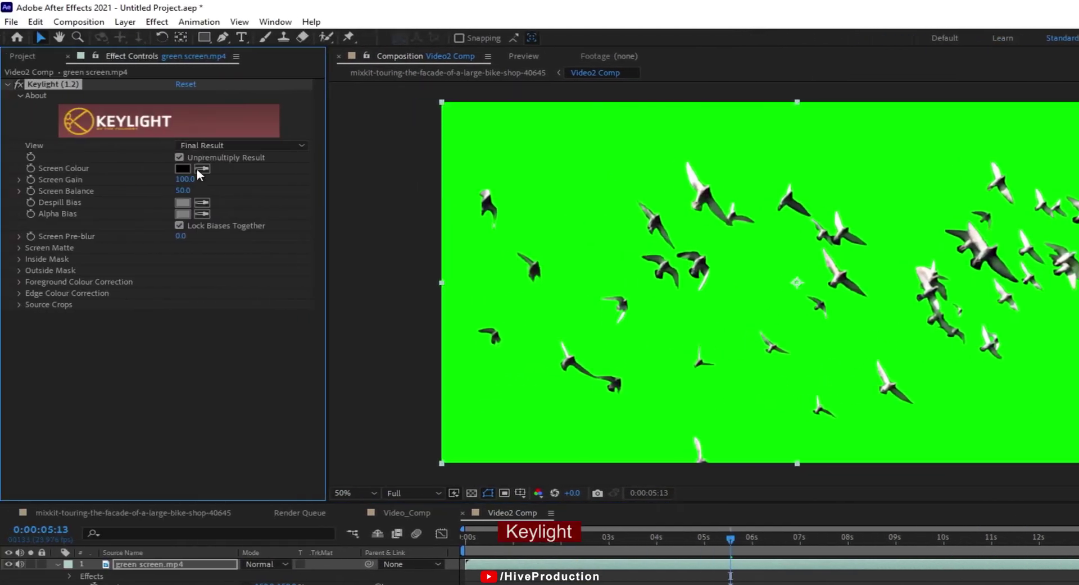
click(572, 169)
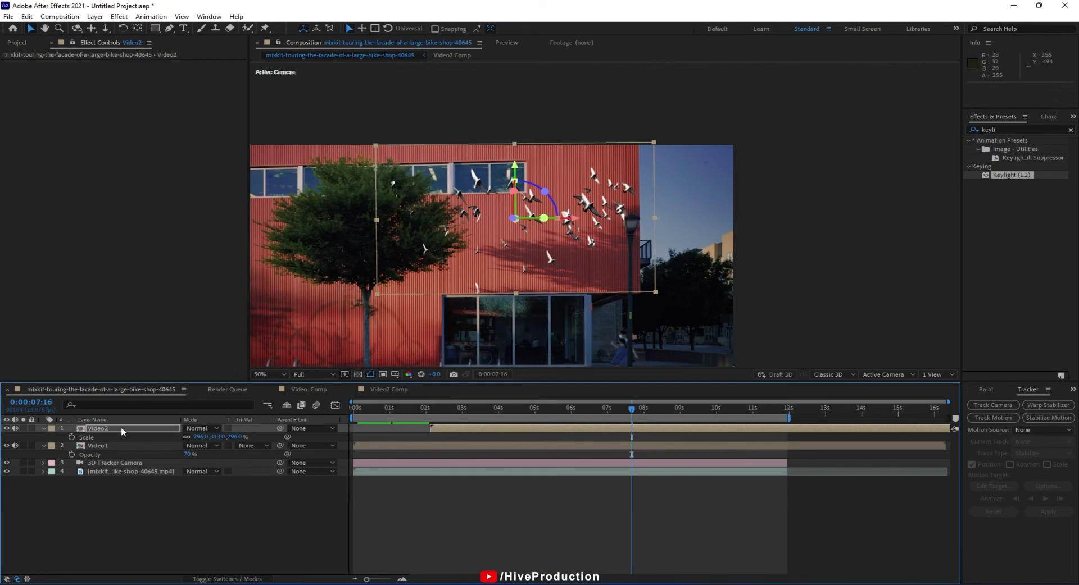
Step: Set the Video2 layer's opacity to 70% to blend the birds with the wall
key(t)
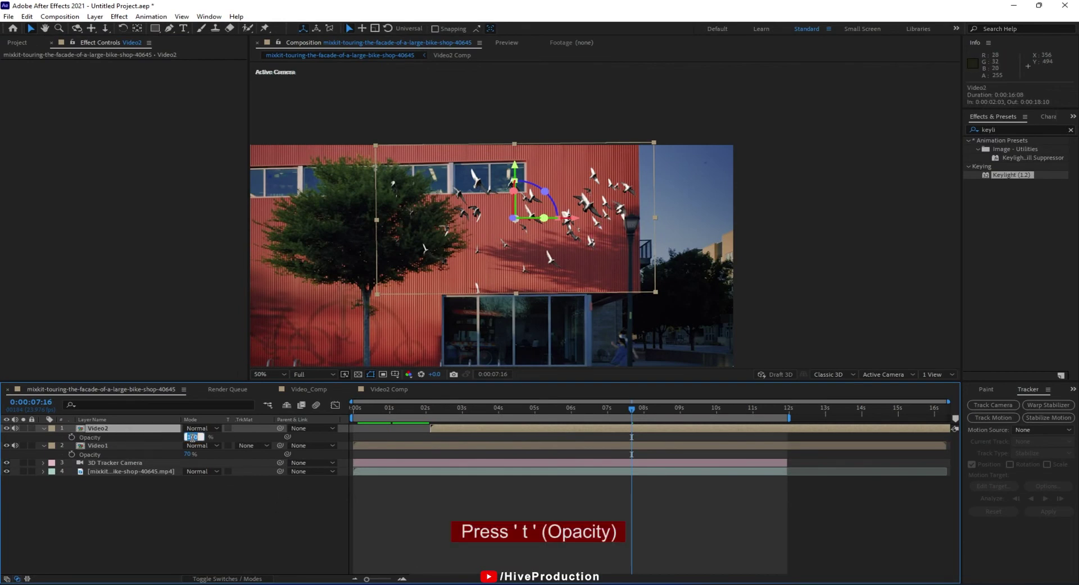
key(Return)
scroll(598, 167, up, 4)
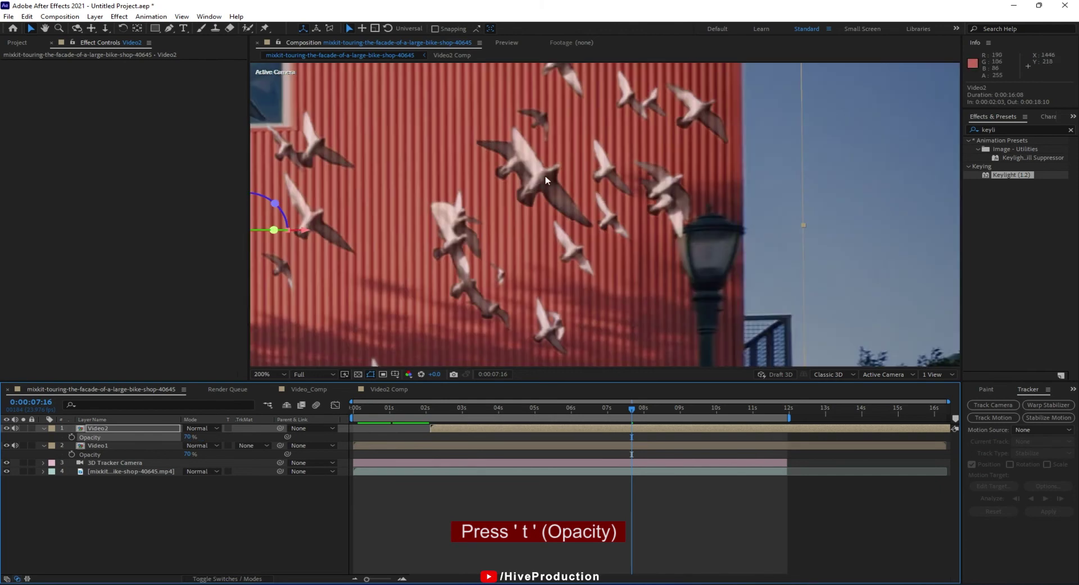
scroll(518, 207, down, 2)
Step: Keyframe Video2's Position from 0:00:07:10, moving it left to about X 3656 to keep the birds off the sky
drag(432, 417, 650, 438)
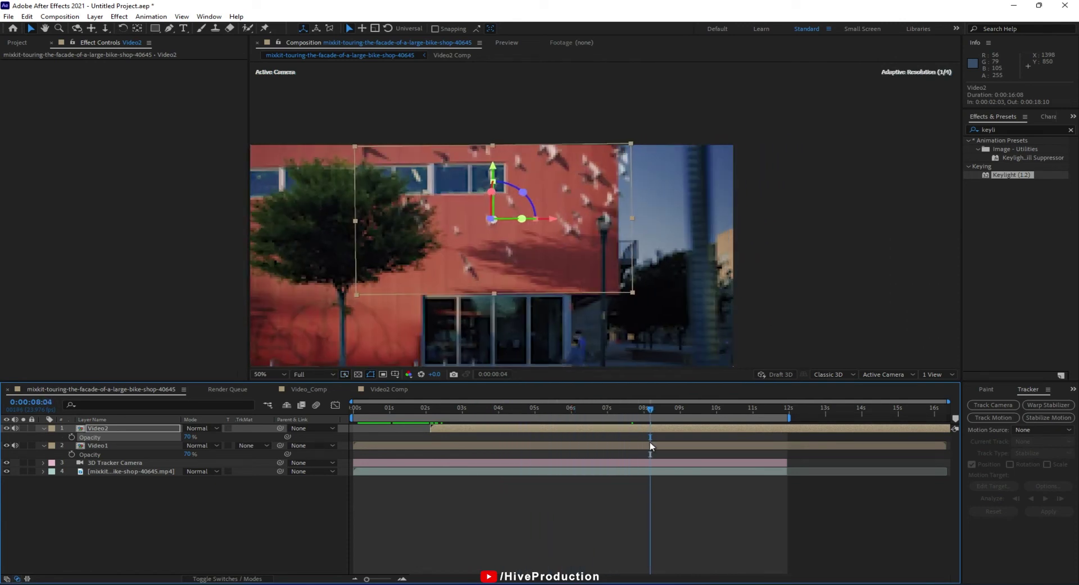
scroll(622, 171, up, 2)
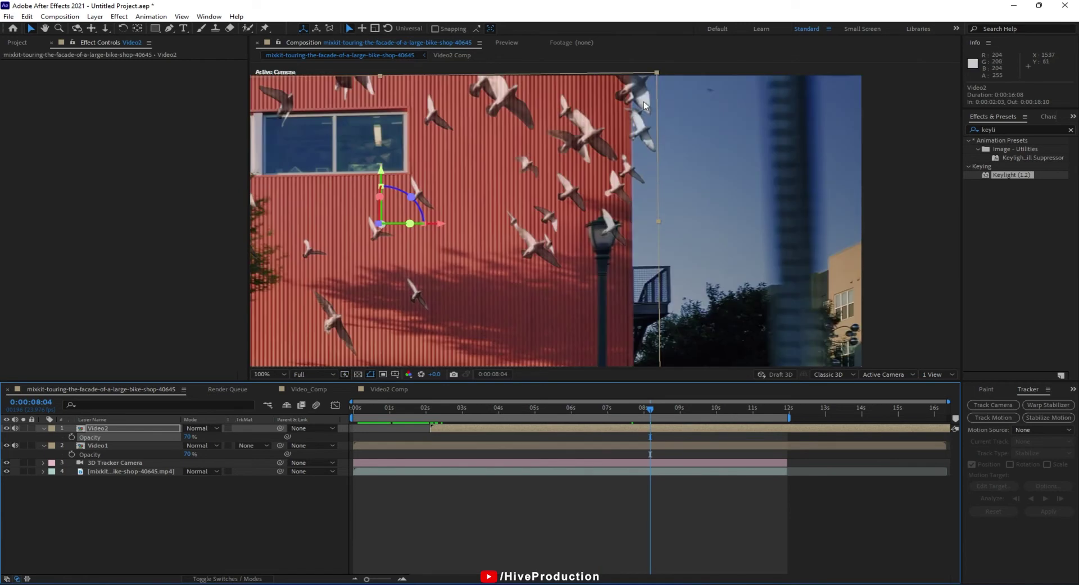
scroll(624, 170, down, 2)
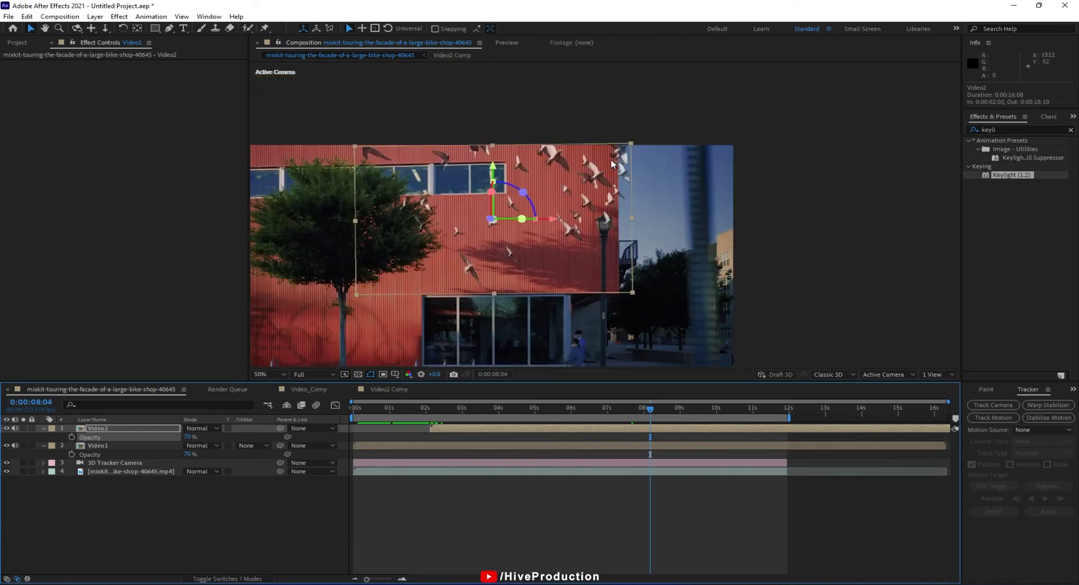
drag(649, 414, 622, 421)
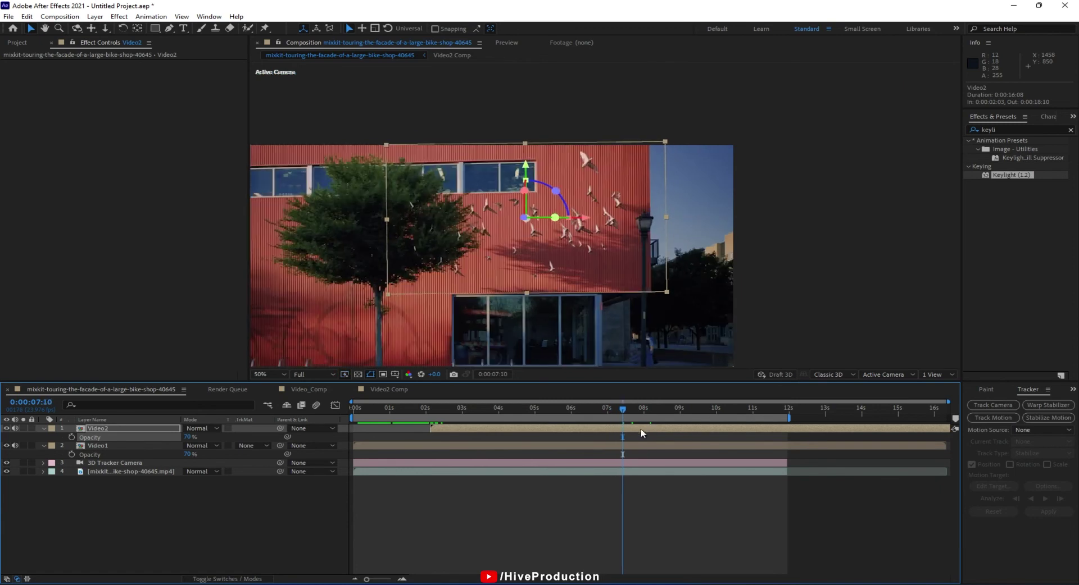
key(p)
drag(629, 412, 635, 413)
drag(553, 220, 514, 224)
Step: Play back the composition from the start to review how the birds move across the wall
drag(635, 411, 725, 408)
click(802, 266)
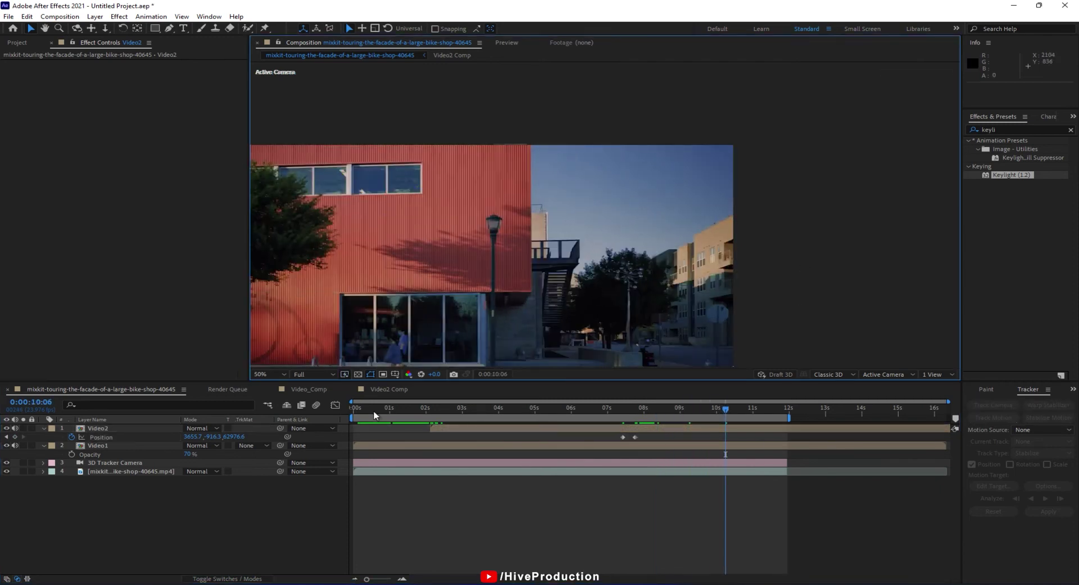
key(space)
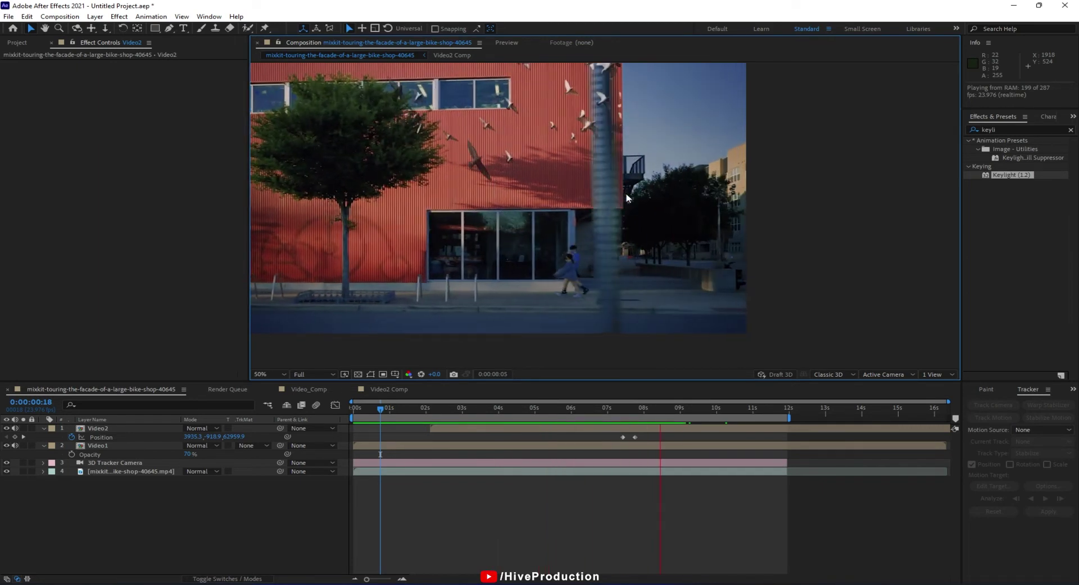
key(space)
drag(643, 408, 698, 452)
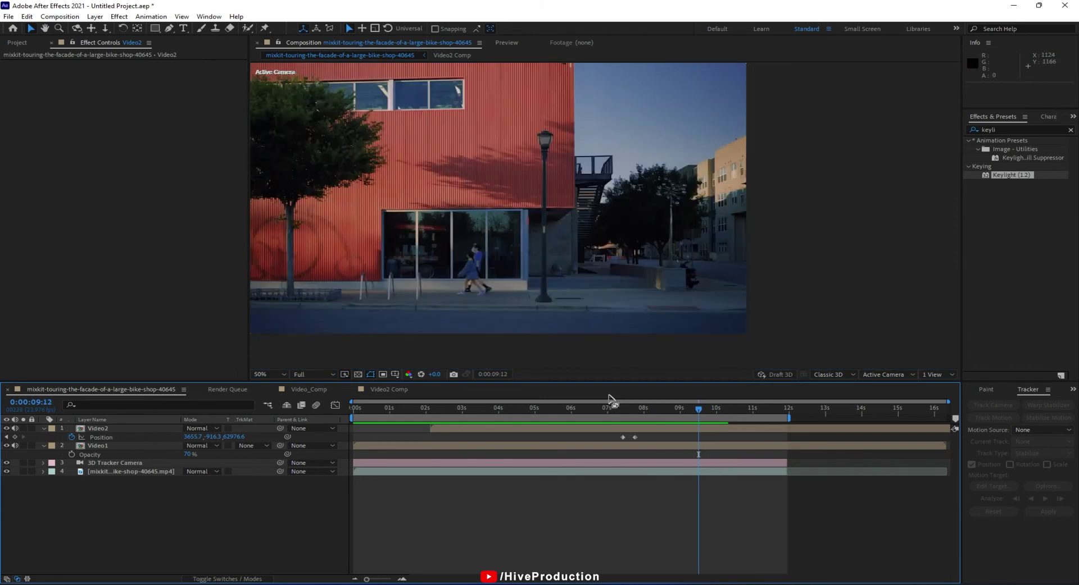
Step: At 0:00:07:08, create a solid from the 3D Camera Tracker points at the base of the shop window
drag(659, 413, 619, 414)
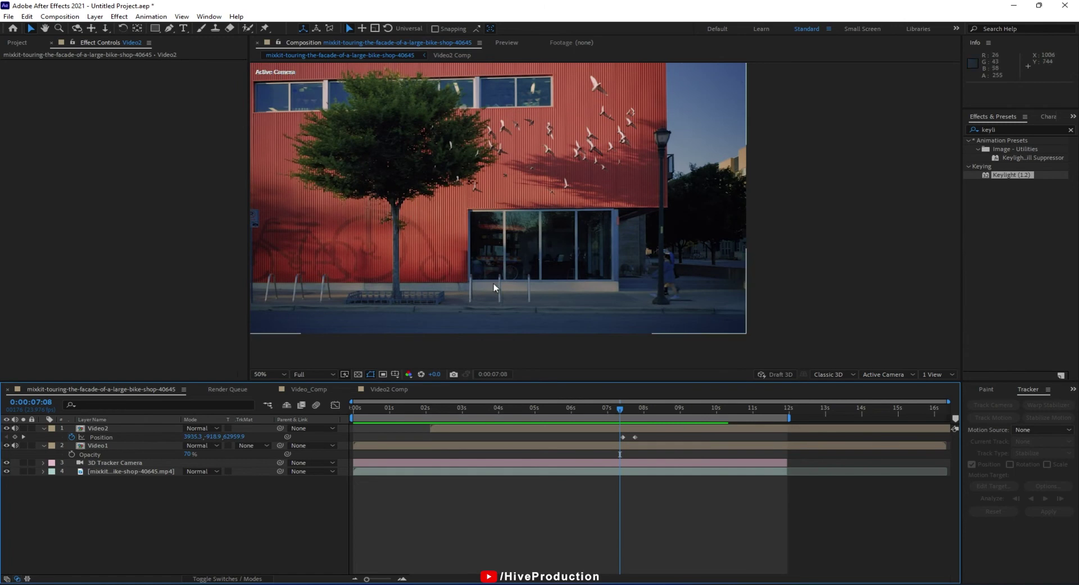
click(527, 471)
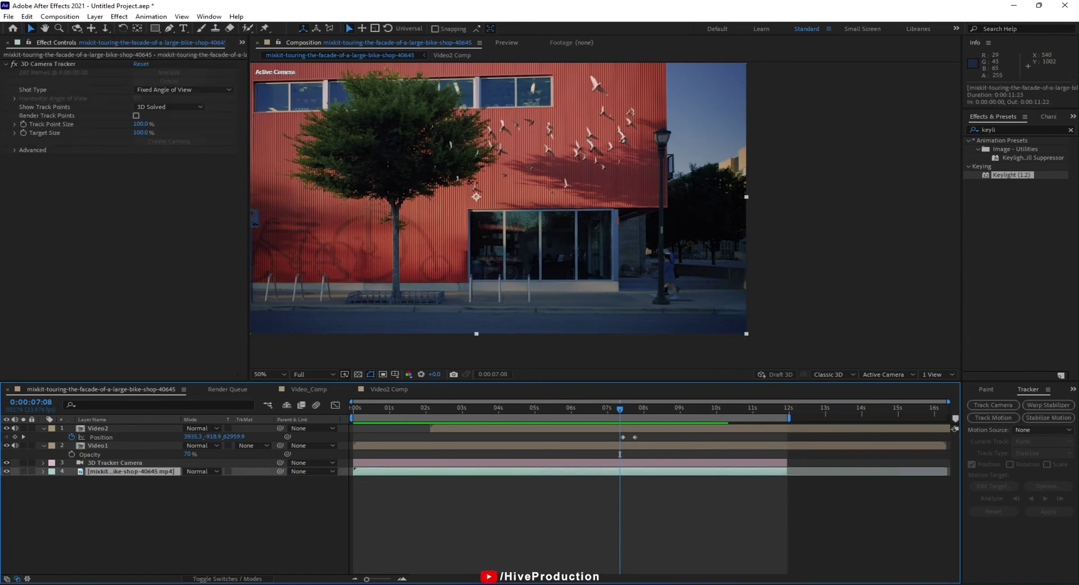
click(41, 65)
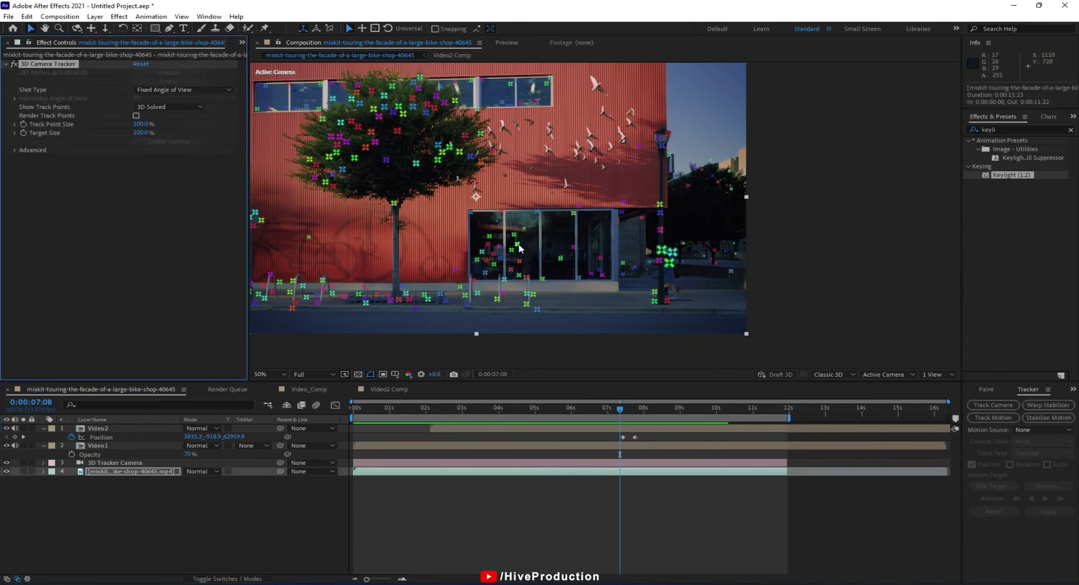
click(543, 275)
right_click(543, 274)
click(568, 291)
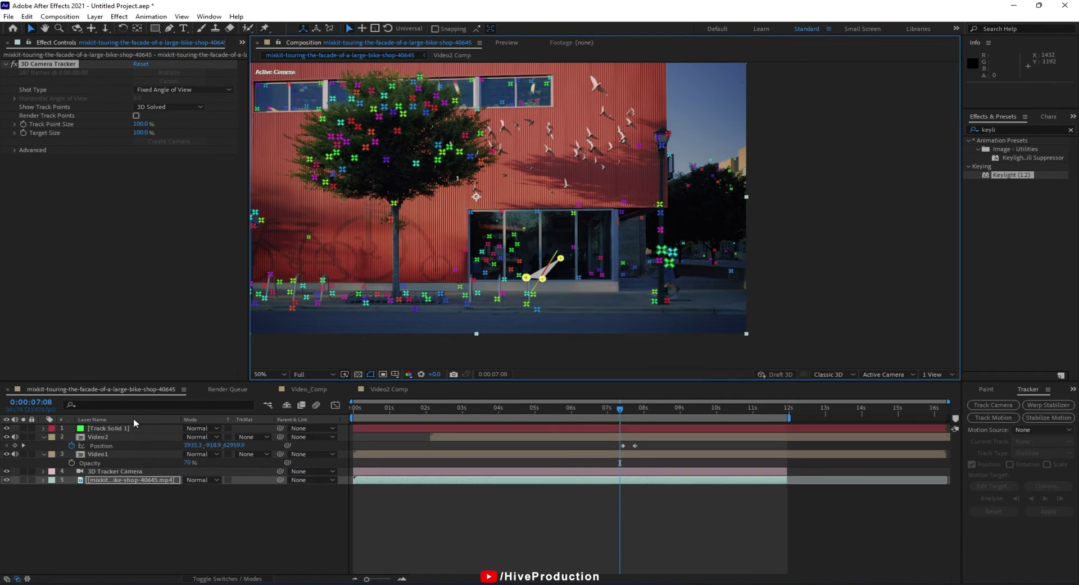
Step: Rename the Track Solid 1 layer as Avenger and pre-compose it, leaving all attributes in the main composition
click(123, 429)
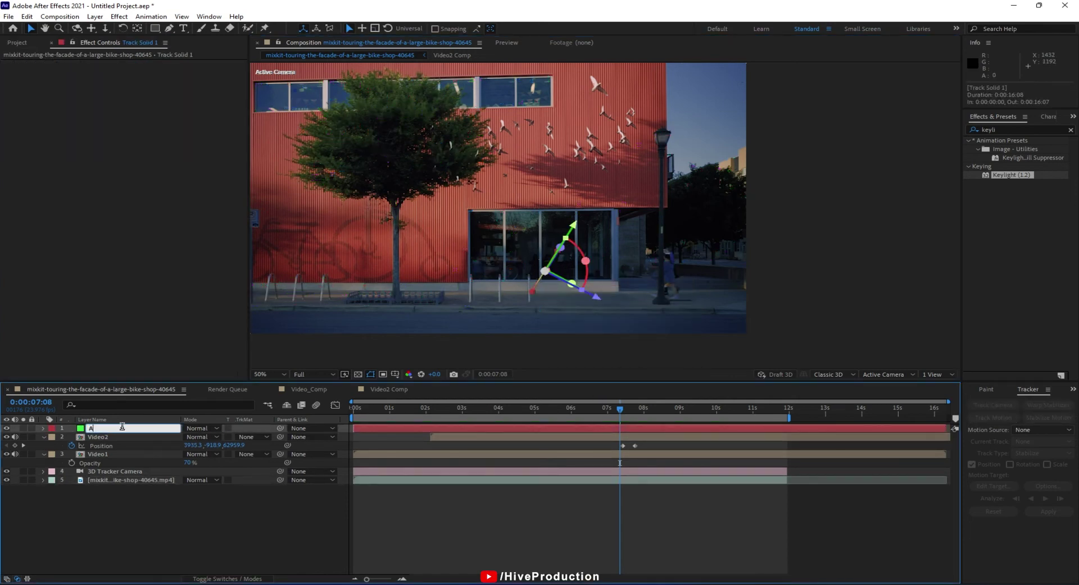
key(Return)
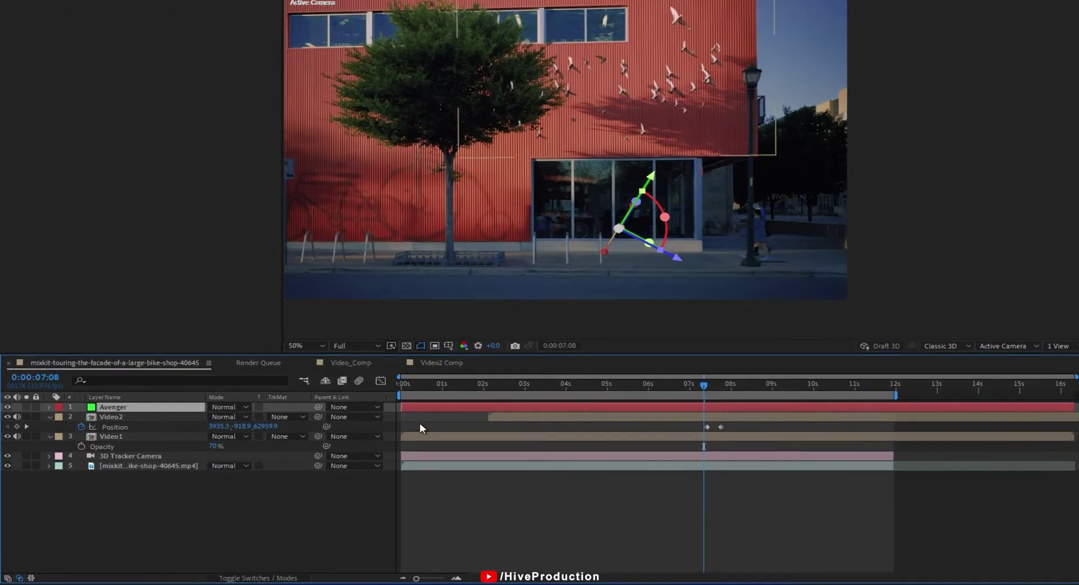
right_click(363, 428)
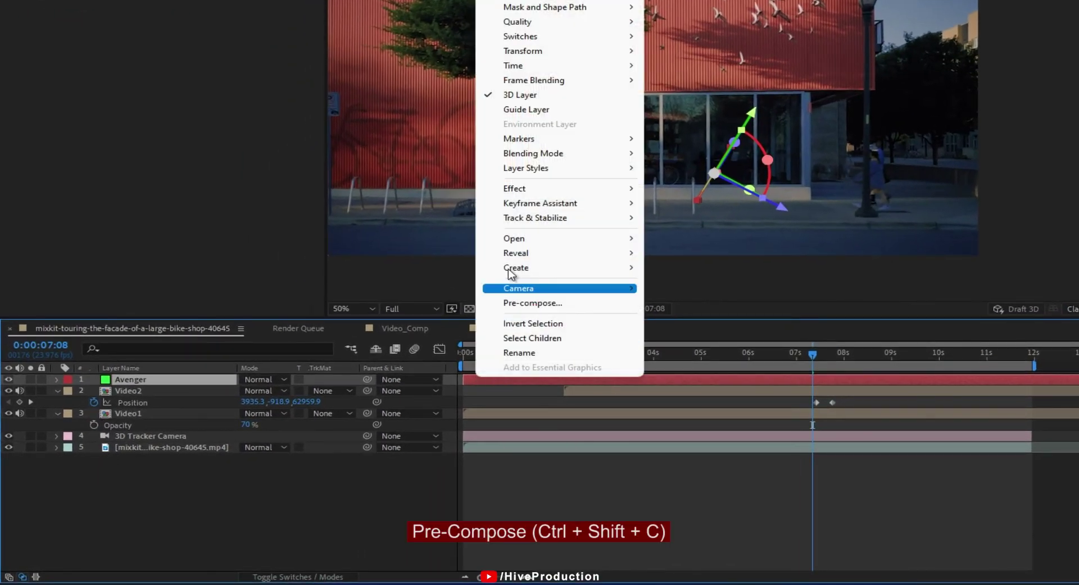
click(532, 303)
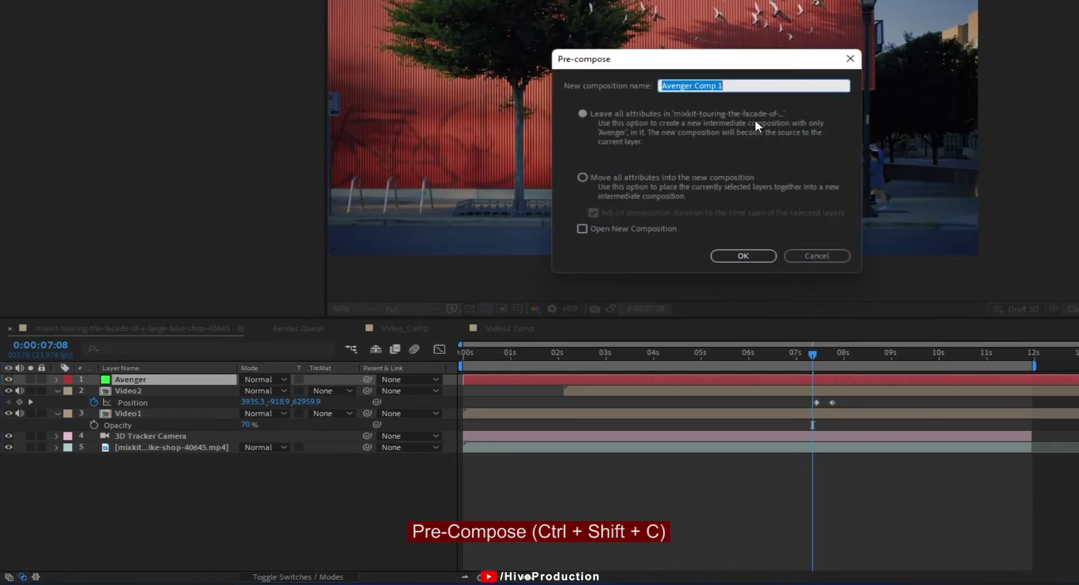
key(Return)
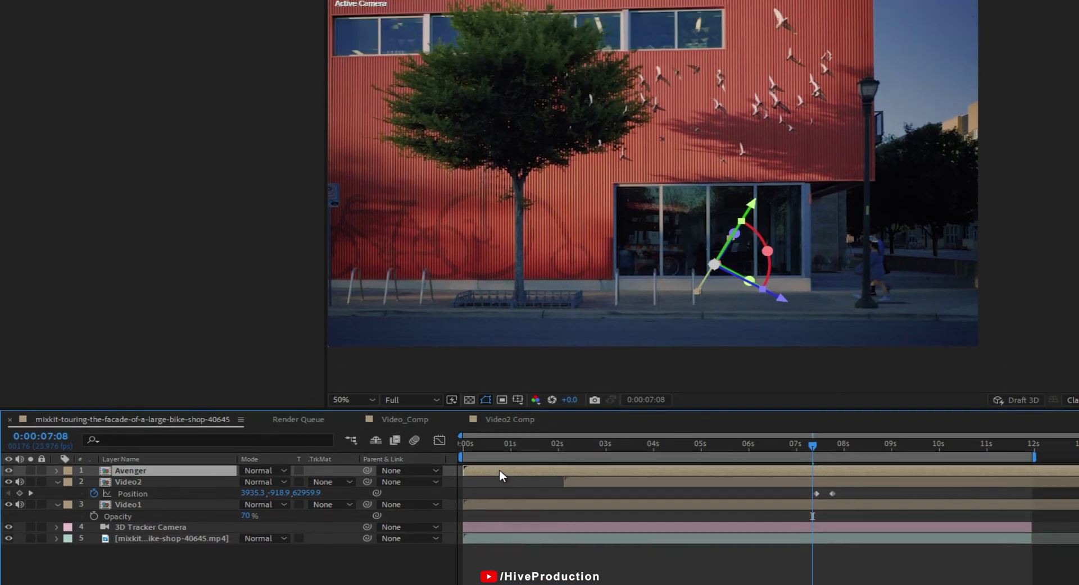
Step: Open the Avenger pre-composition and set its composition size to 1920 x 1080
double_click(499, 469)
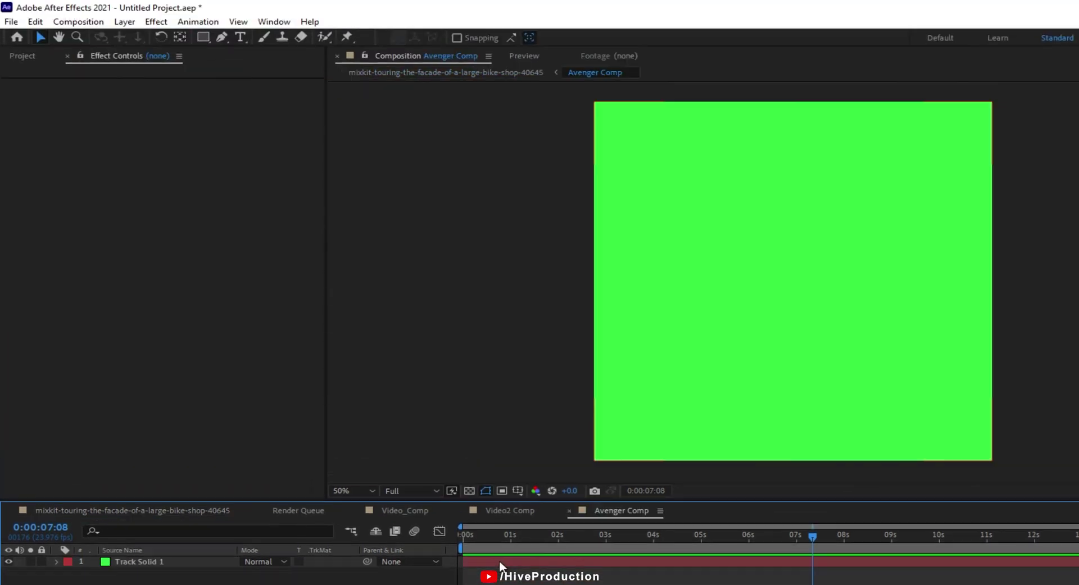
click(98, 24)
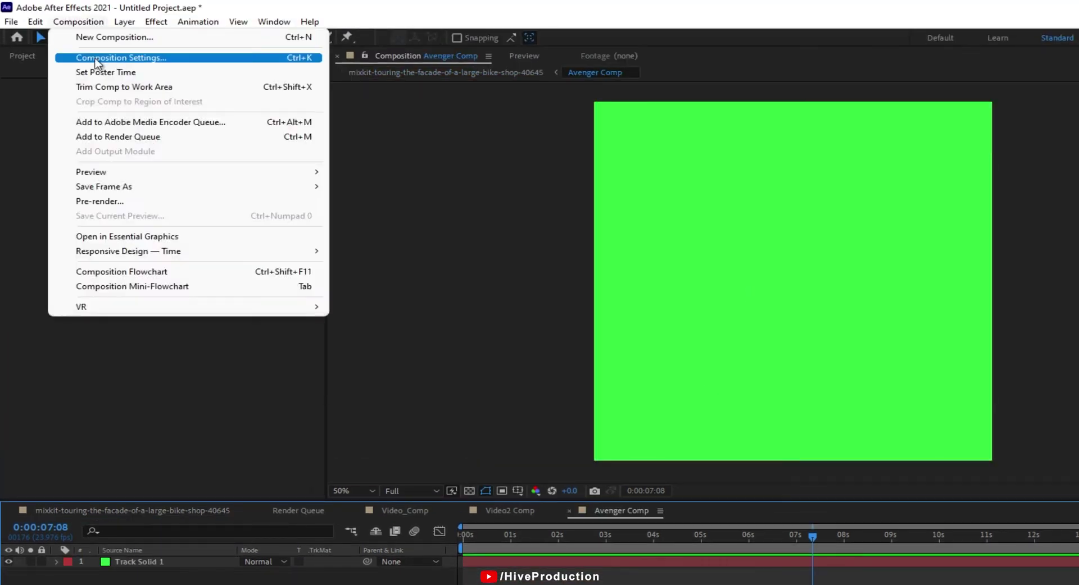
click(101, 60)
click(648, 168)
text(1920)
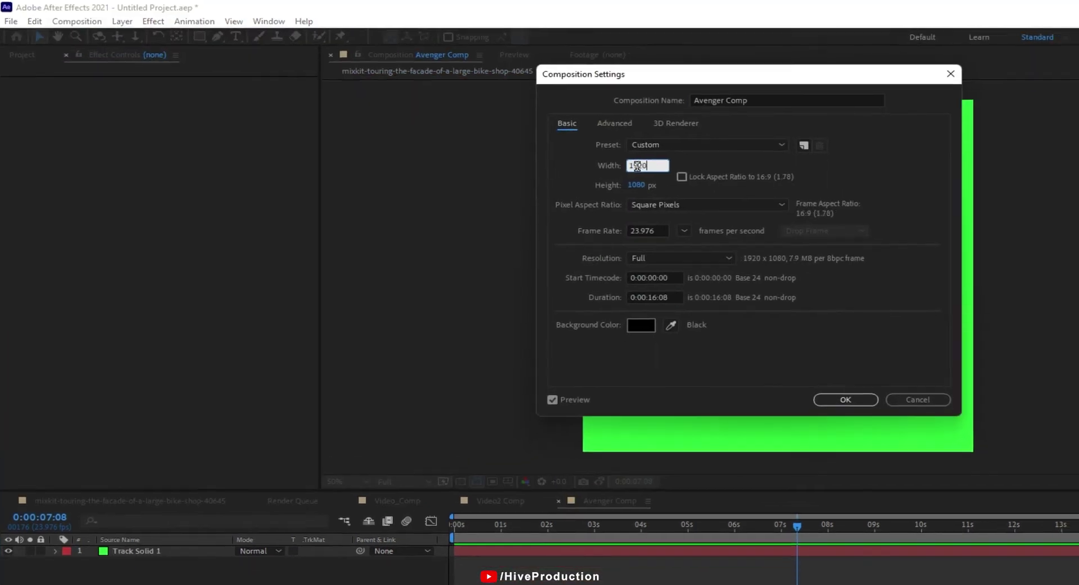
key(Return)
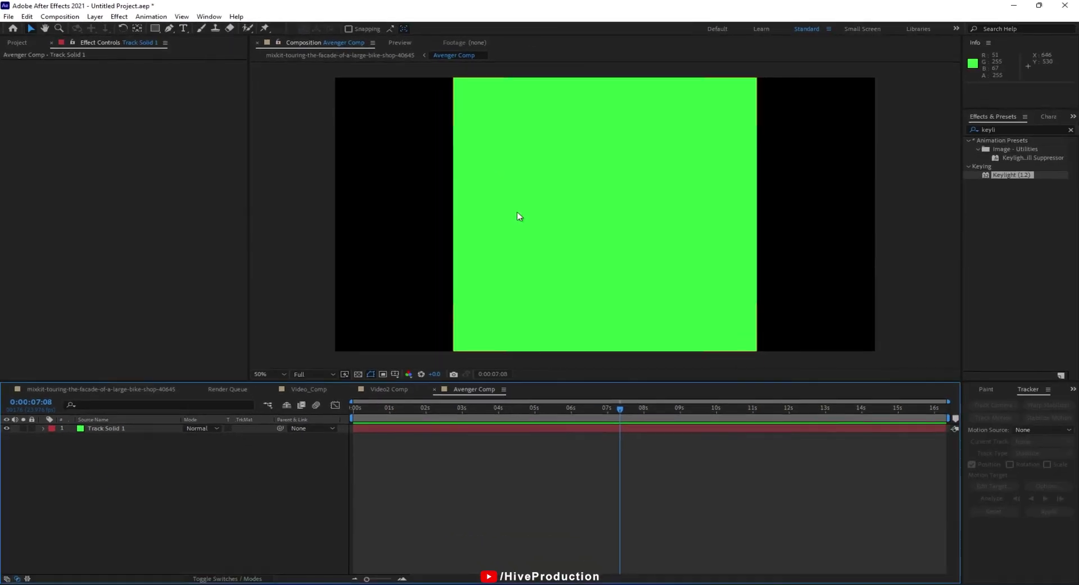
Step: Delete the green track solid from Avenger Comp, import heroes.png and place it in the composition
click(517, 214)
key(Delete)
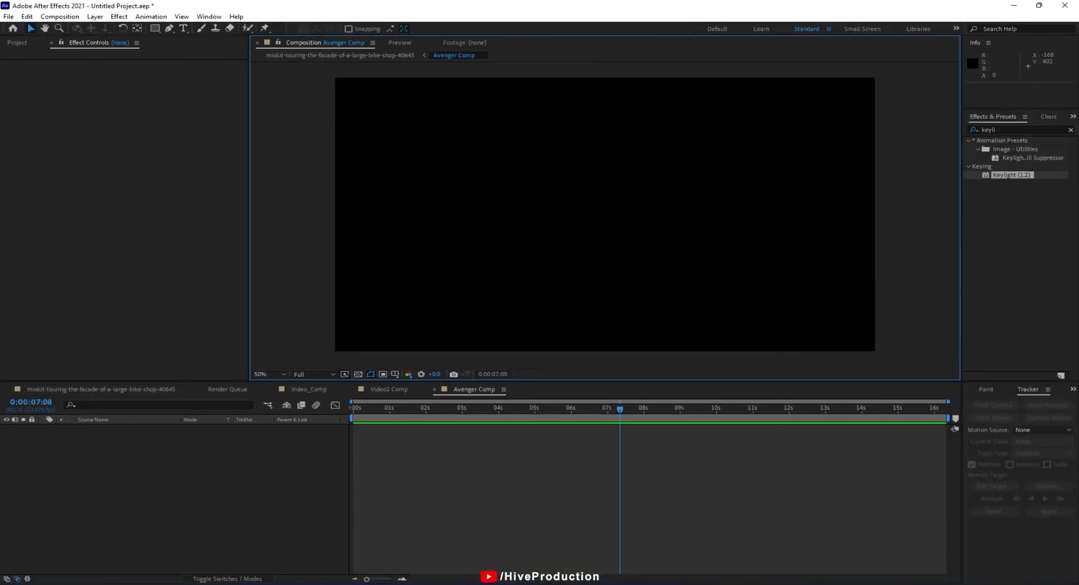
click(35, 45)
double_click(105, 292)
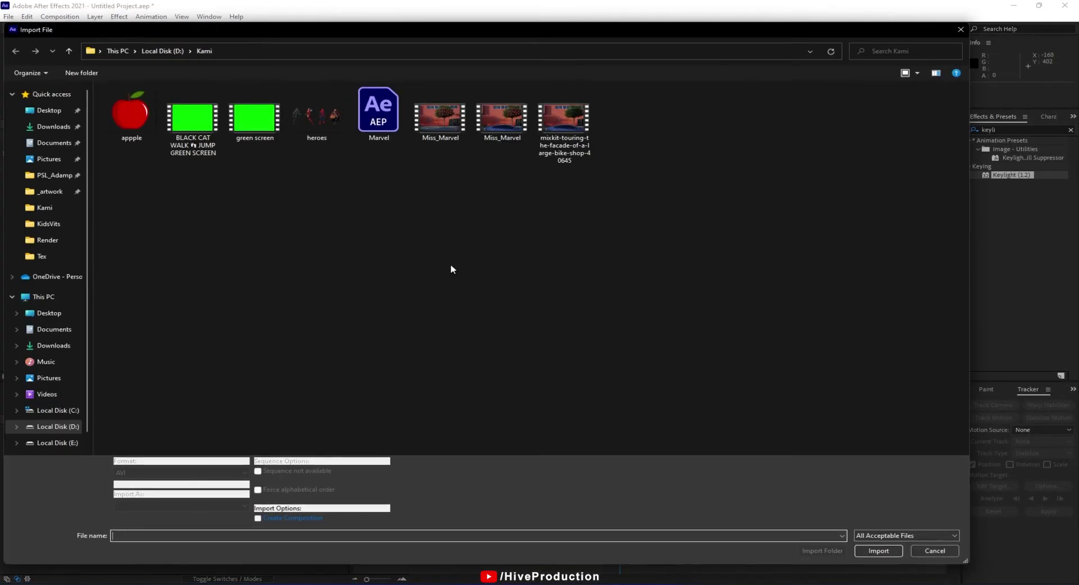
double_click(315, 121)
drag(51, 186, 618, 219)
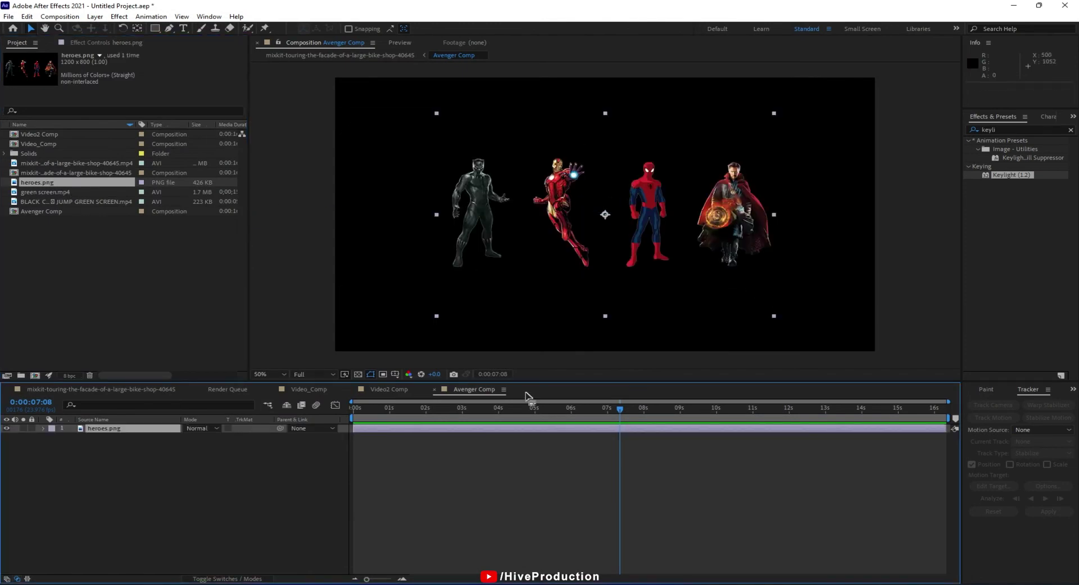
Step: In the main composition, move, rotate and scale the Avenger layer so the four heroes stand upright inside the shop window
click(150, 387)
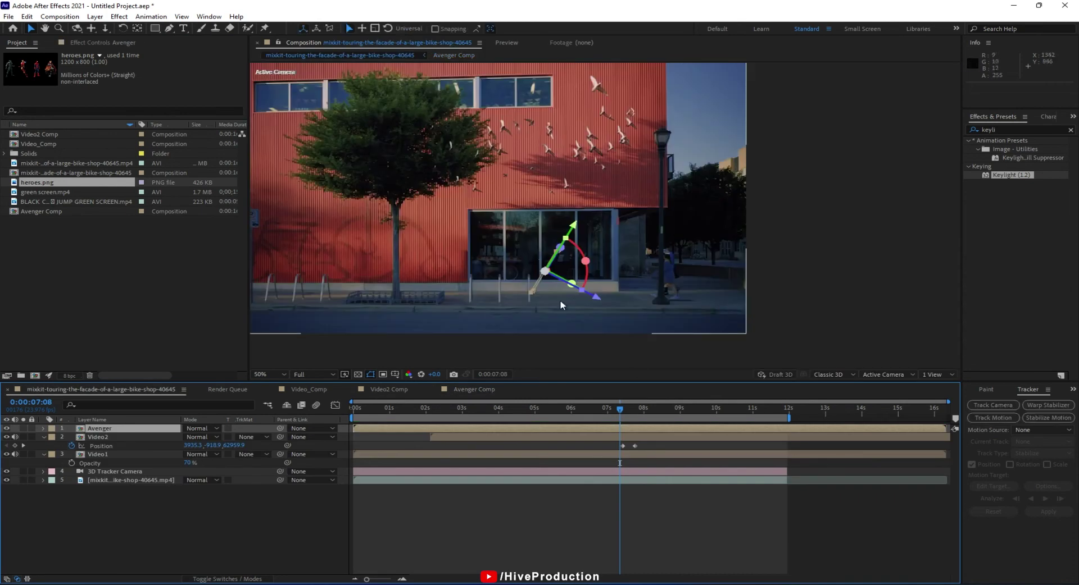
scroll(536, 253, up, 1)
drag(537, 252, 617, 177)
key(r)
drag(200, 447, 225, 451)
drag(600, 186, 607, 190)
key(s)
drag(200, 436, 279, 436)
drag(625, 208, 616, 209)
Step: Set the Avenger layer's opacity to 70% and deselect it
click(140, 430)
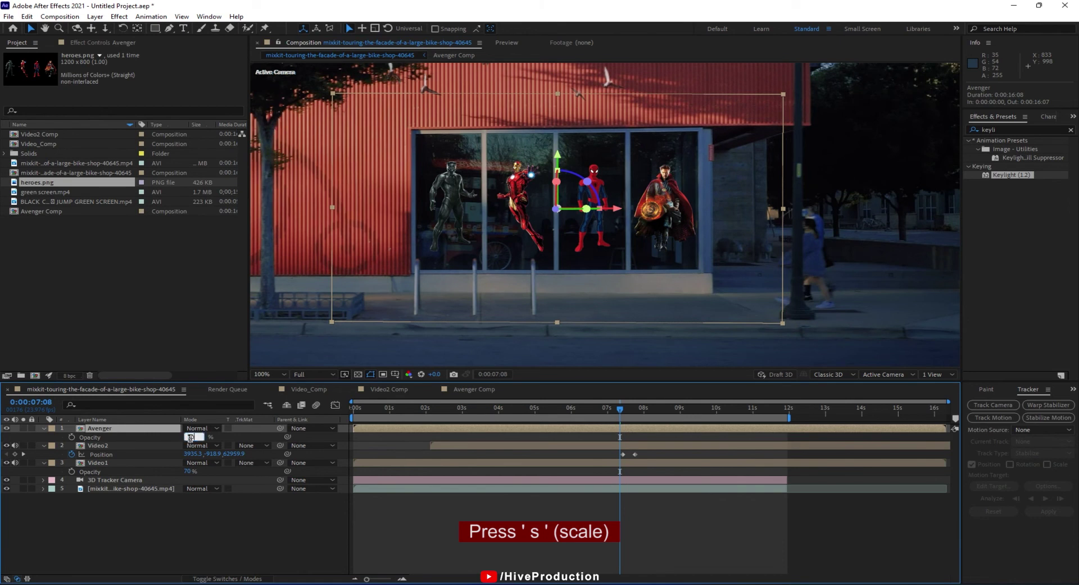
text(70)
key(Return)
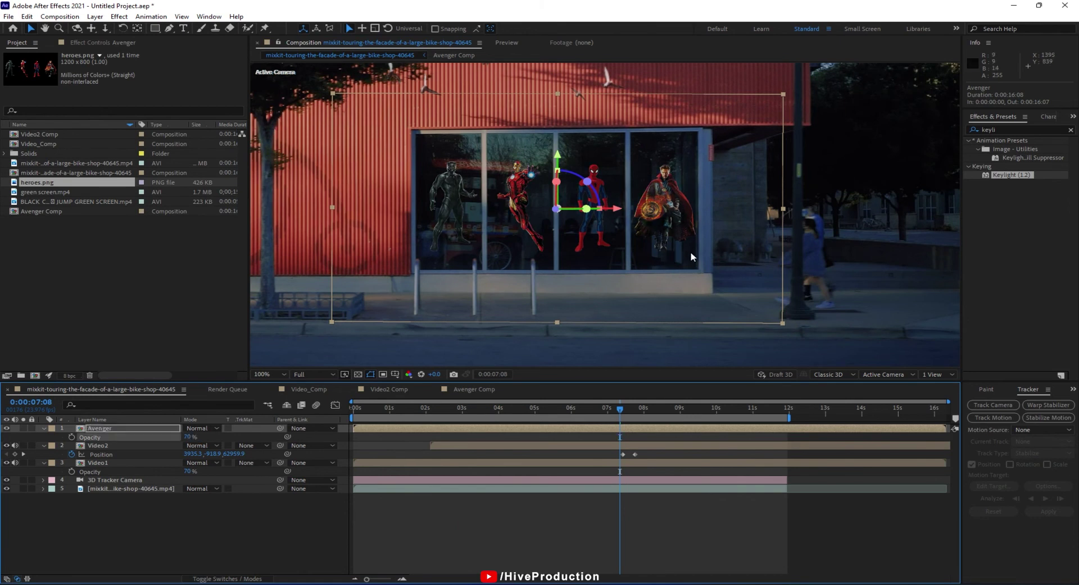
key(comma)
click(509, 530)
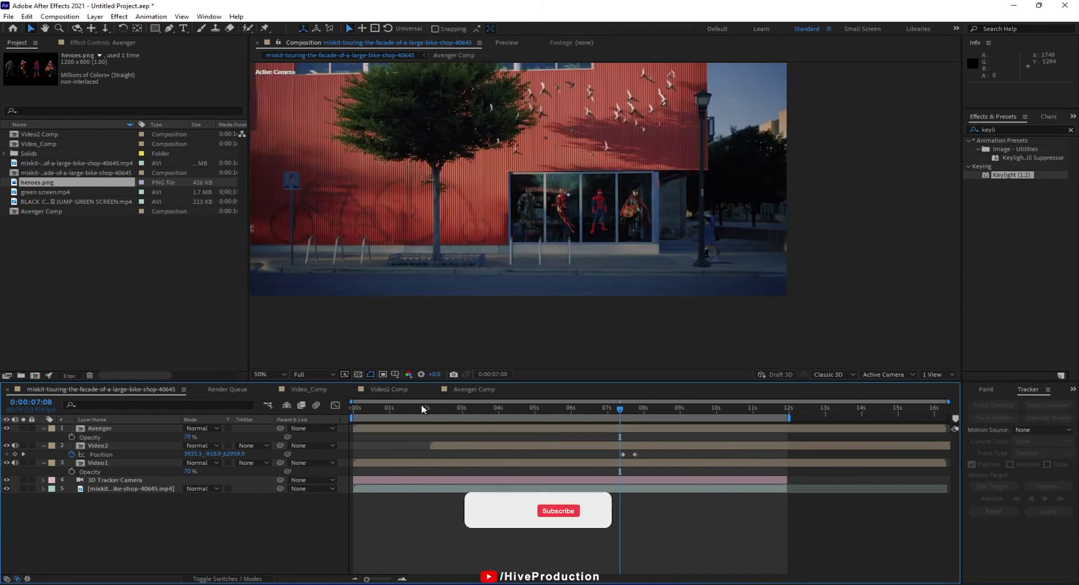
Step: Keyframe the Avenger layer's Position at 0:00:07:18 and two earlier times, shifting it left to keep the heroes aligned with the window
drag(356, 409, 634, 437)
click(637, 429)
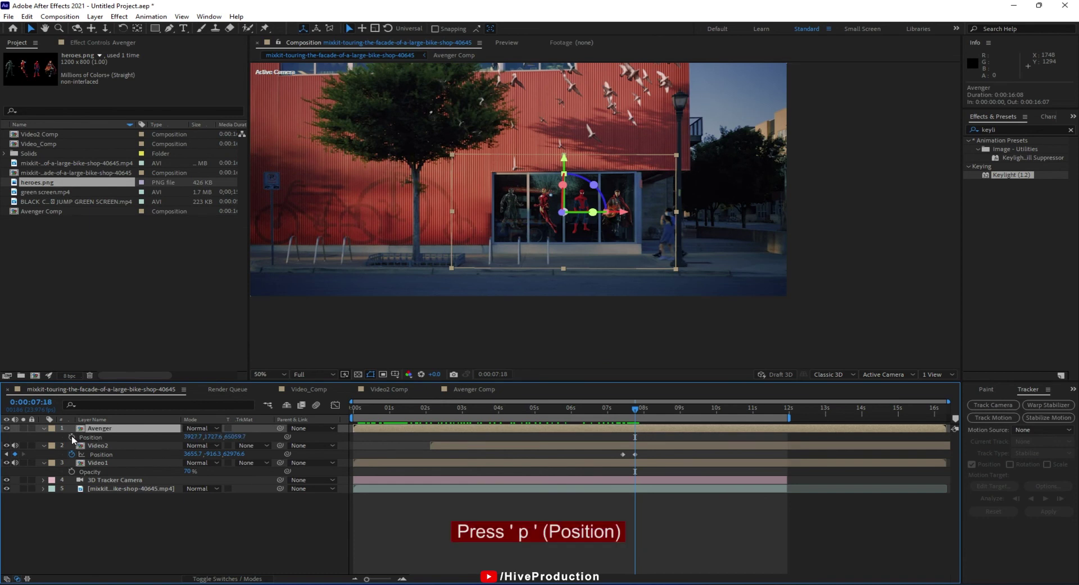
key(alt+shift+p)
drag(635, 414, 588, 414)
drag(677, 217, 662, 218)
drag(593, 414, 541, 412)
drag(733, 214, 730, 214)
Step: Add Avenger Position keyframes at 0:00:03:19 with X about 3738 and at 0:00:02:06 with X about 3646
drag(541, 413, 491, 414)
drag(785, 217, 566, 340)
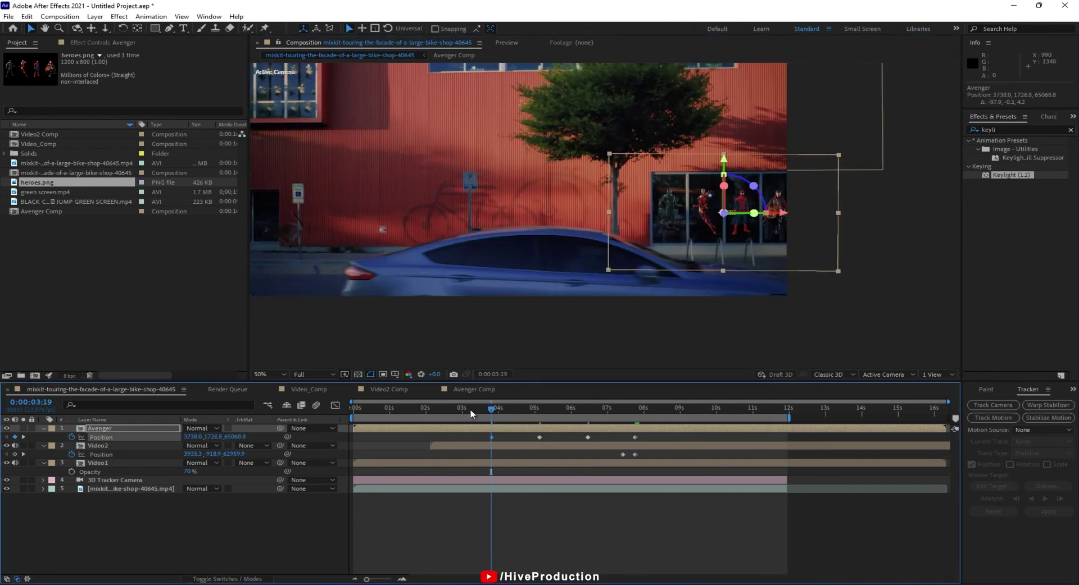
drag(486, 413, 435, 413)
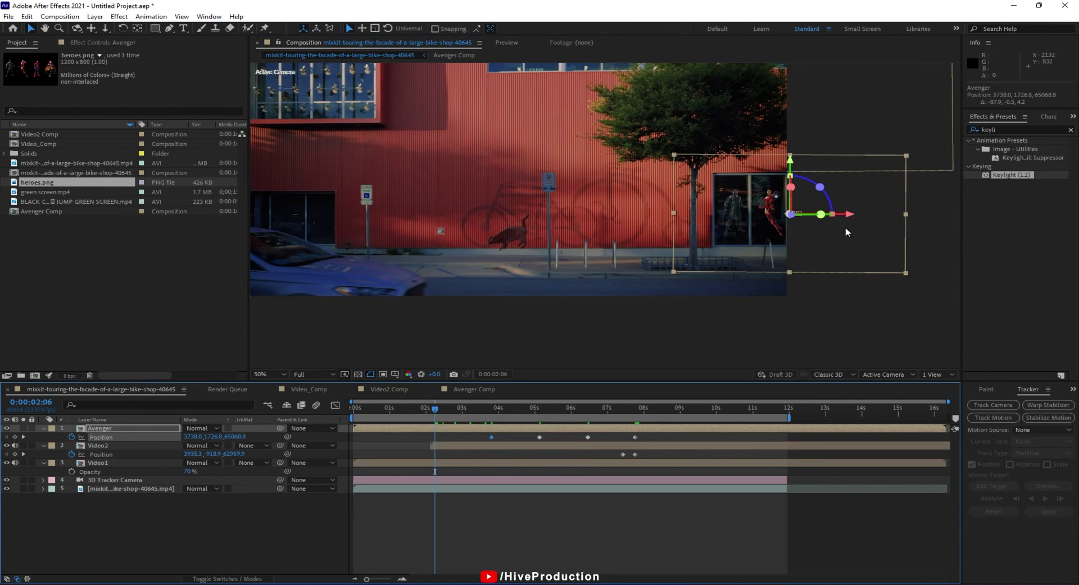
drag(844, 216, 831, 214)
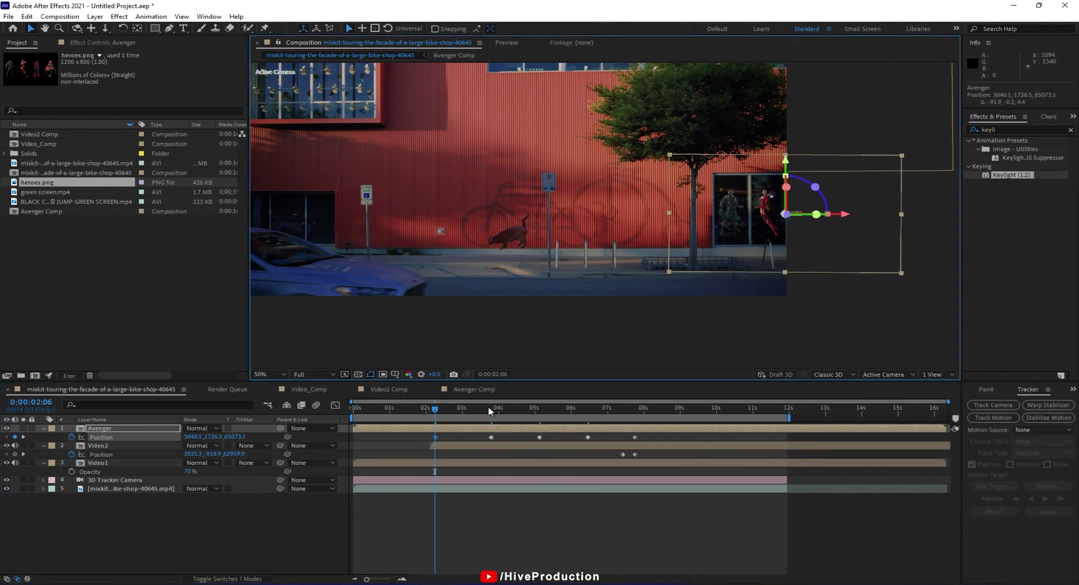
Step: At 0:00:08:18, draw a Pen mask on the Avenger layer around the shop window, with a notch excluding the passing pedestrians
drag(438, 414, 769, 496)
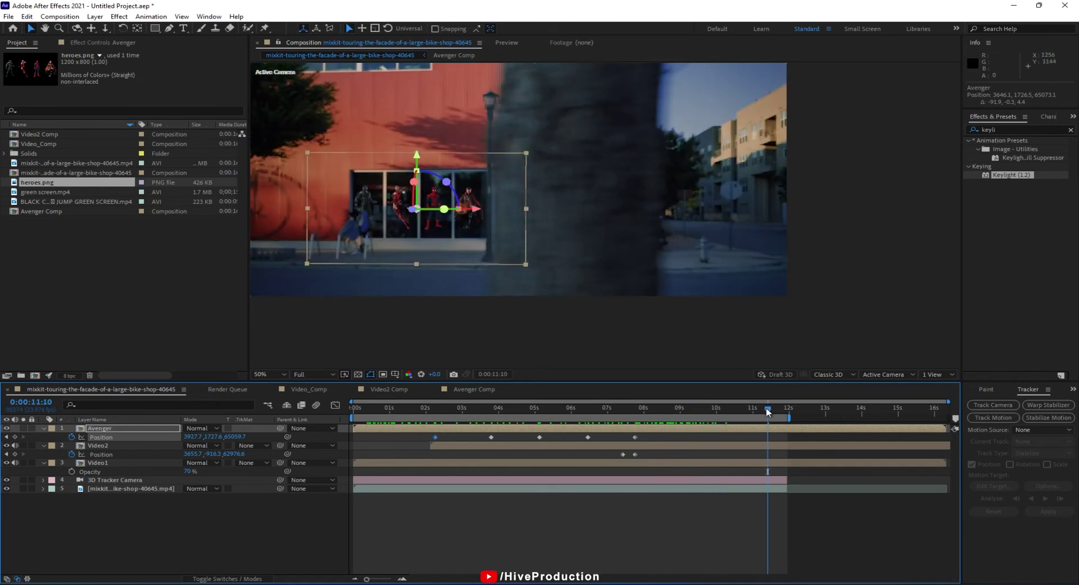
drag(769, 414, 766, 416)
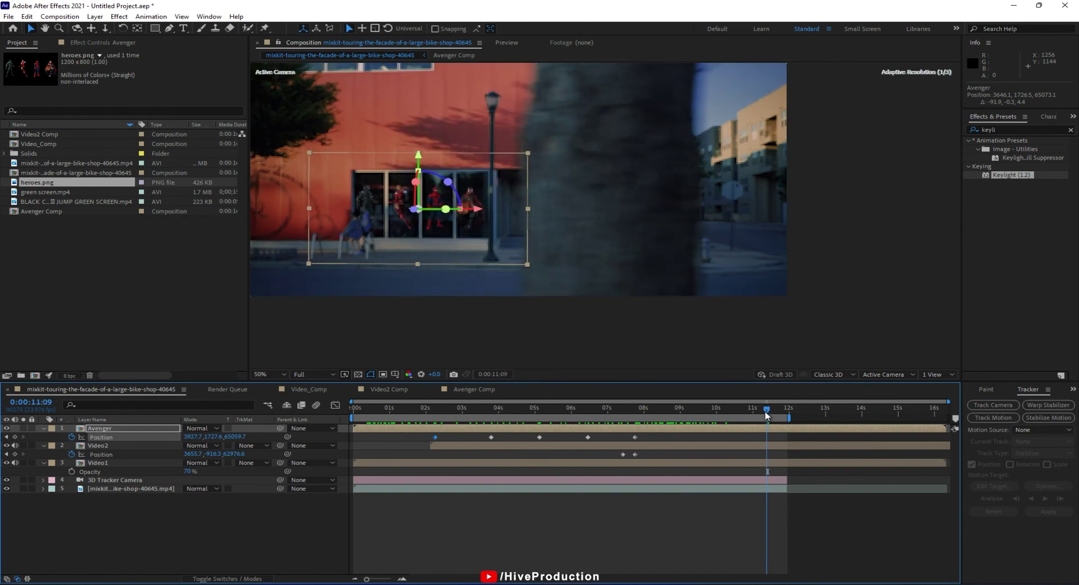
click(864, 323)
drag(663, 416, 671, 415)
scroll(585, 242, up, 2)
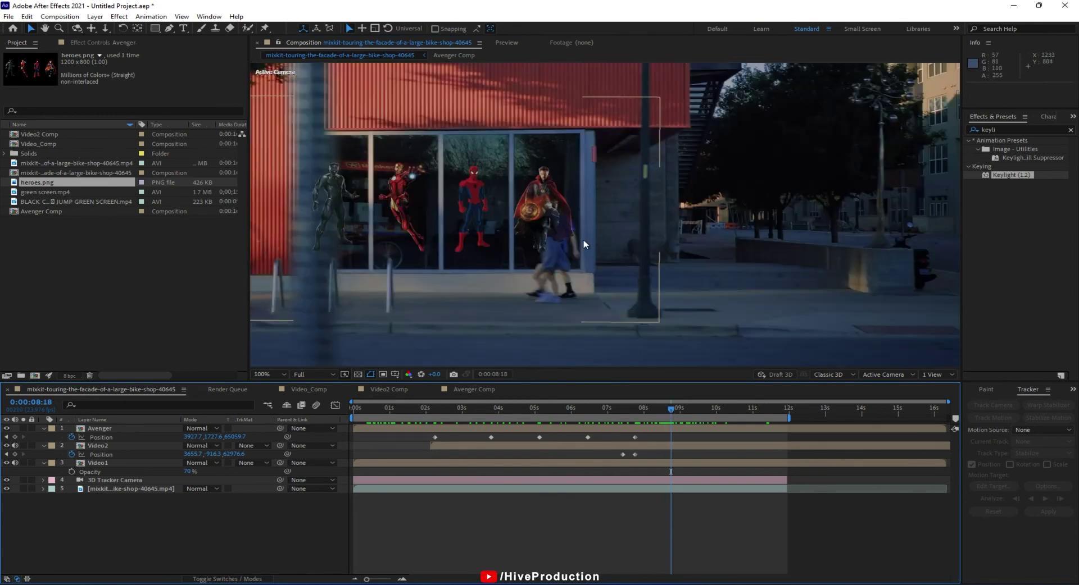
click(674, 430)
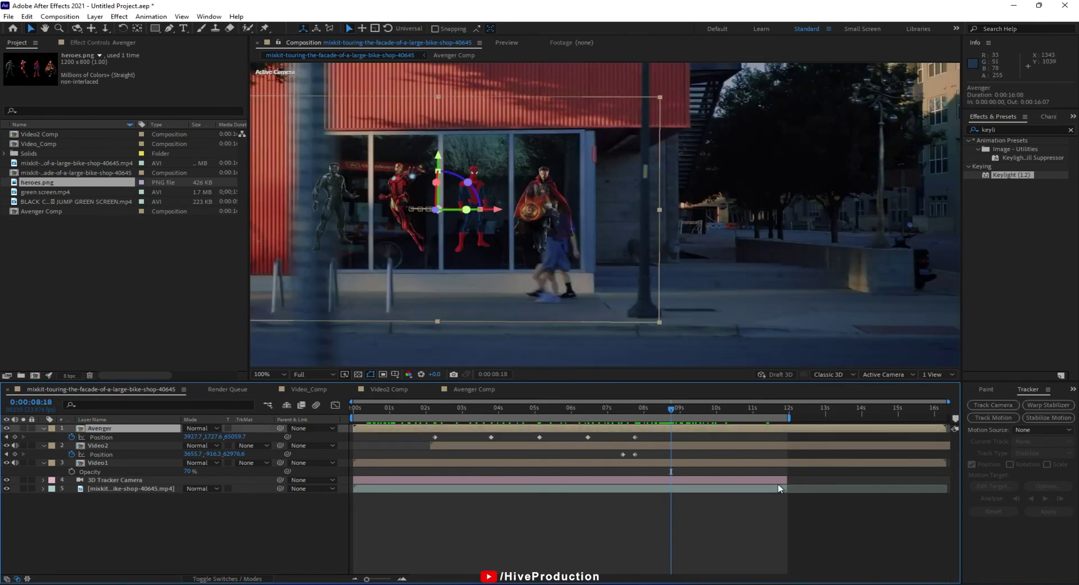
click(175, 29)
click(313, 129)
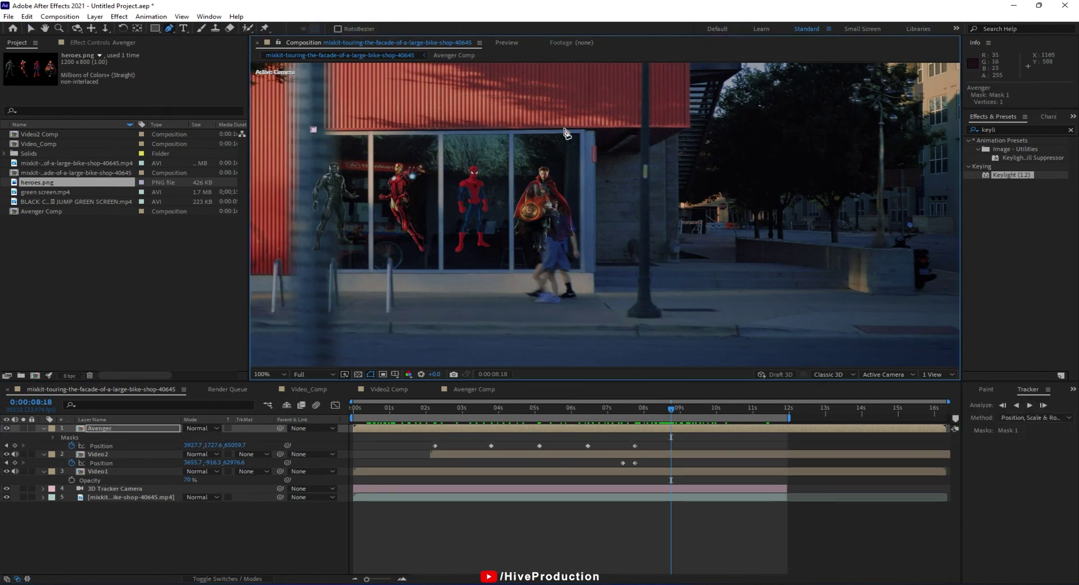
click(584, 130)
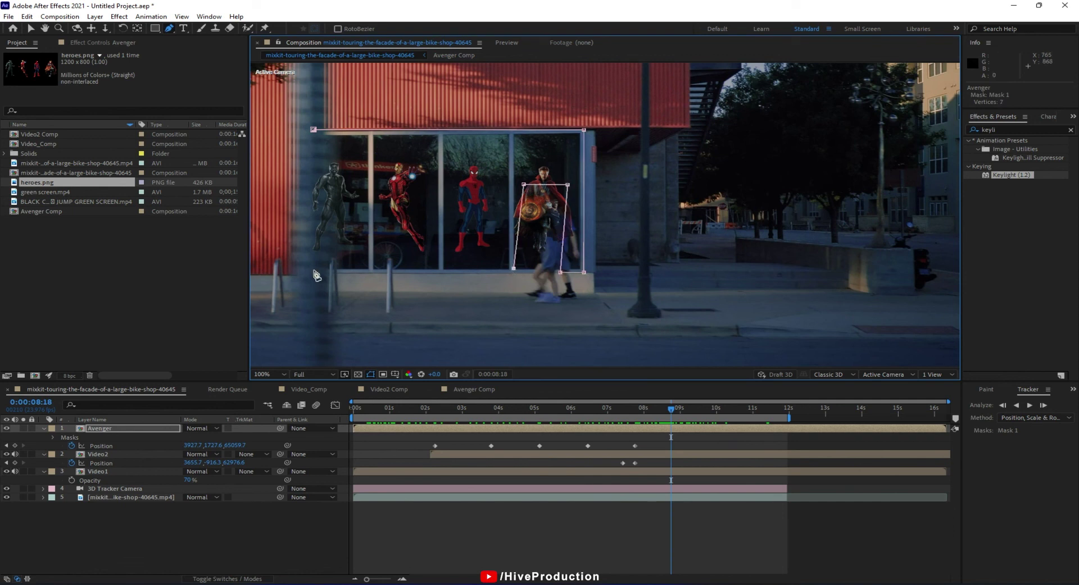
click(314, 130)
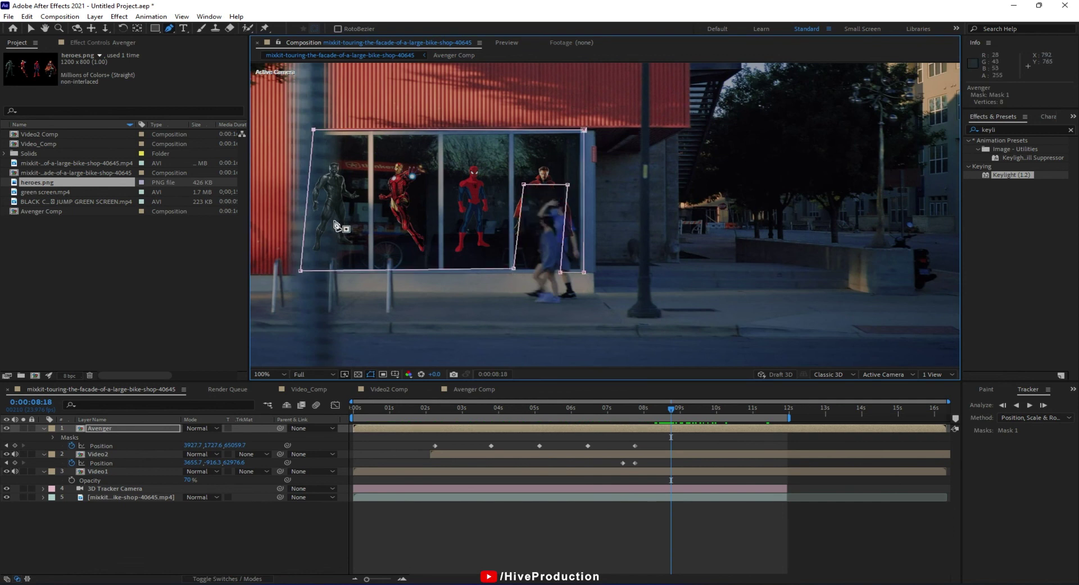
Step: Set the Avenger mask's feather to 103 pixels
click(148, 429)
key(f)
drag(198, 446, 261, 453)
Step: Tighten the mask notch around the pedestrians and start keyframing the Mask Path at 0:00:08:18
click(32, 30)
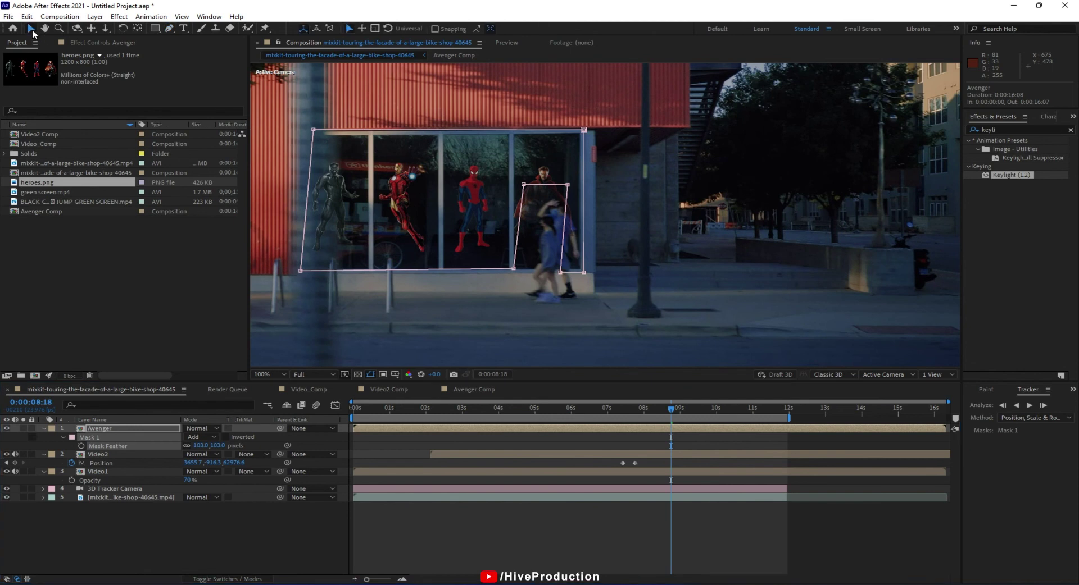
double_click(568, 188)
double_click(669, 302)
click(553, 188)
drag(568, 185, 570, 215)
drag(560, 273, 576, 272)
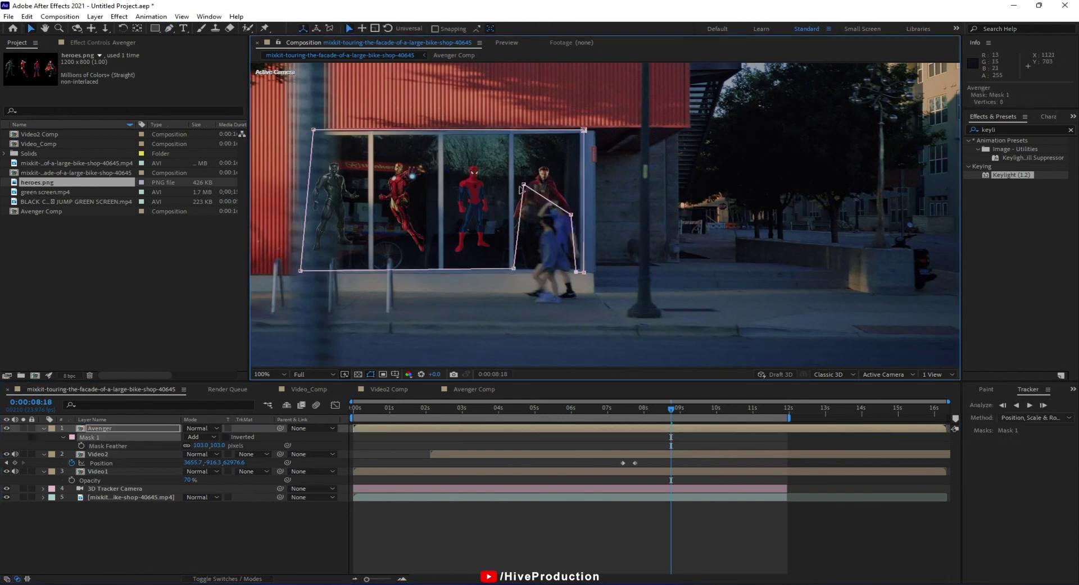
drag(523, 185, 537, 212)
drag(513, 269, 531, 270)
click(81, 446)
Step: Keyframe the Mask Path at 0:00:08:22 and 0:00:09:04, moving the notch points left to follow the pedestrians
drag(671, 410, 677, 410)
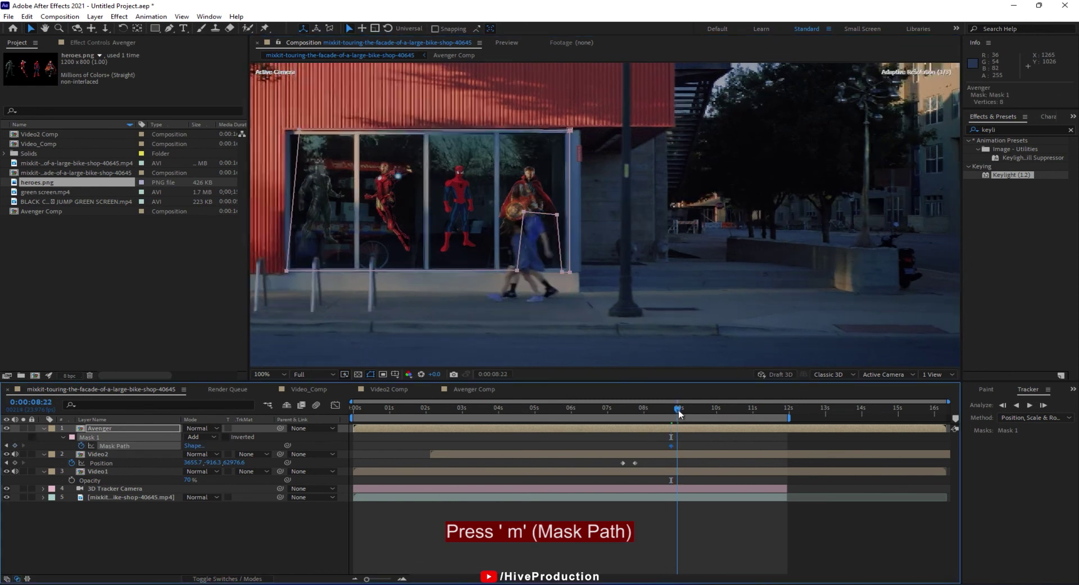
click(528, 188)
drag(523, 212, 501, 208)
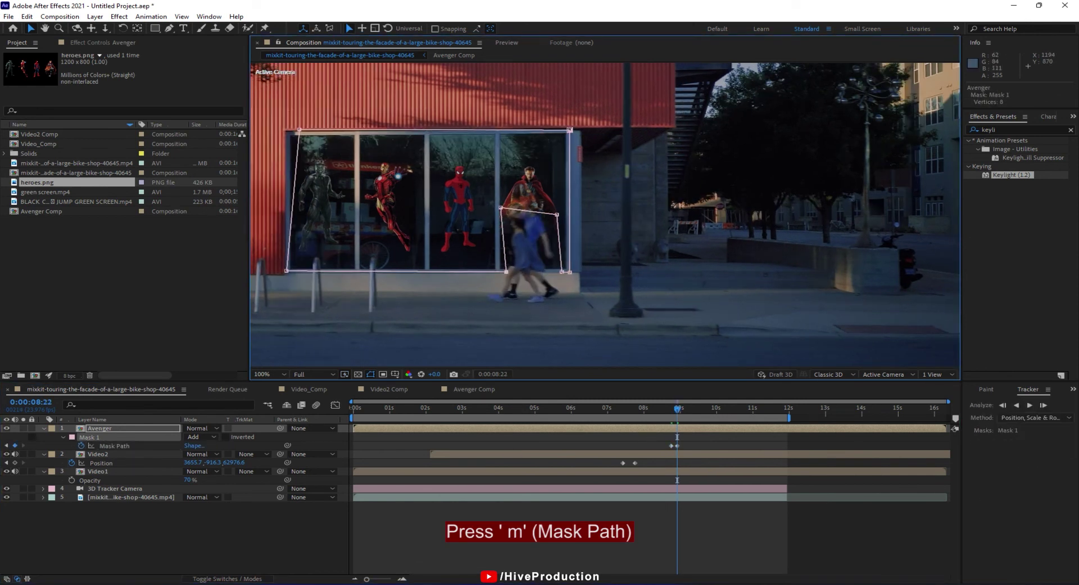
drag(676, 409, 688, 411)
click(525, 191)
drag(518, 208, 491, 201)
drag(484, 272, 451, 271)
drag(479, 208, 457, 210)
drag(526, 271, 500, 270)
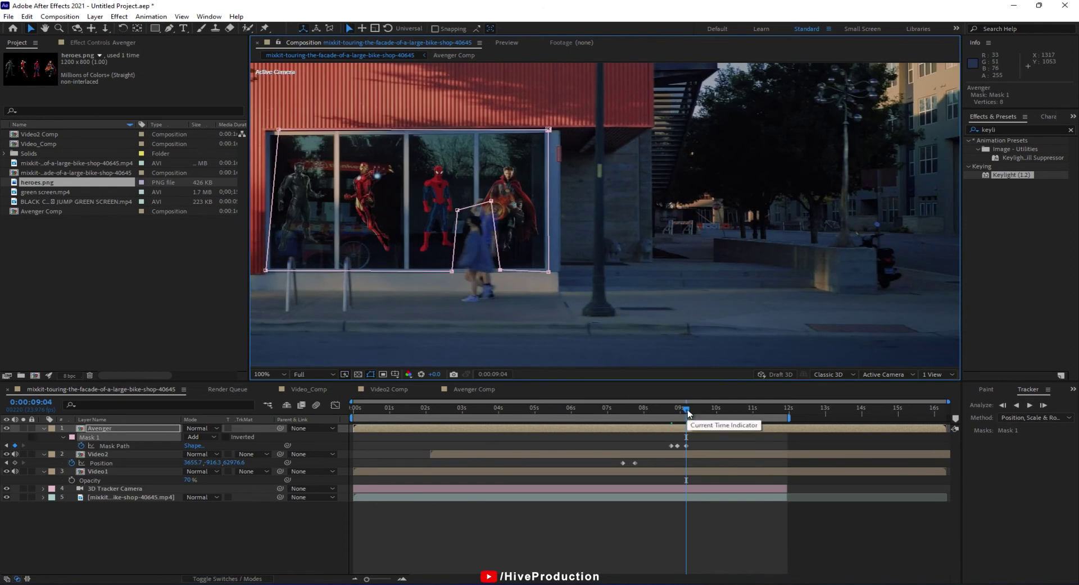
Step: Add two more Mask Path keyframes up to 0:00:09:18, shifting the notch to the pedestrians in front of Spider-Man
drag(687, 414, 695, 414)
drag(470, 200, 422, 199)
drag(431, 271, 399, 271)
drag(479, 269, 458, 269)
drag(695, 410, 707, 409)
drag(542, 261, 752, 259)
drag(629, 200, 604, 200)
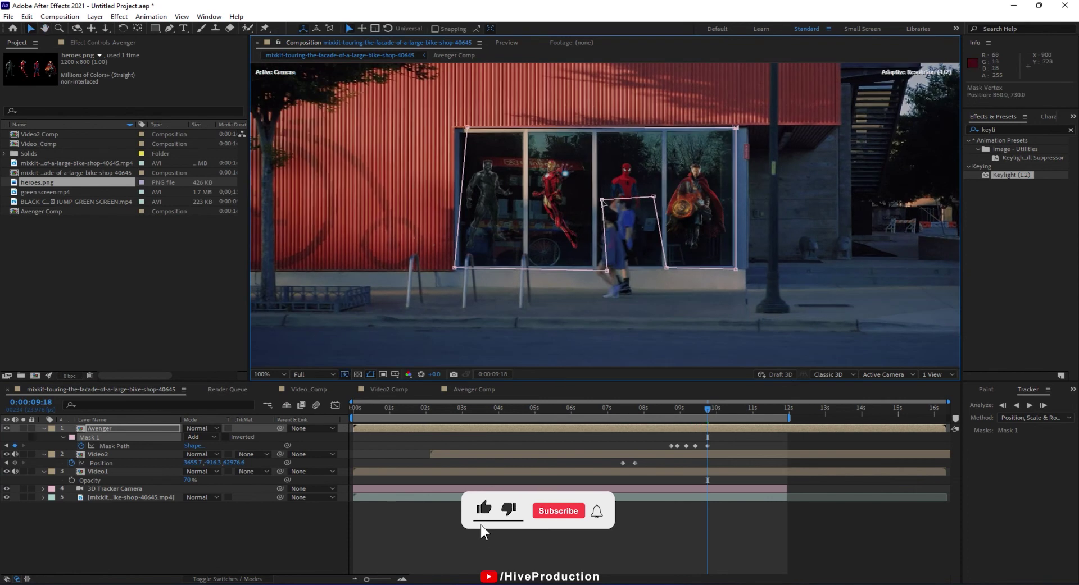
Step: Add two further Mask Path keyframes up to 0:00:10:11, moving the notch onto the pedestrians passing Iron Man
drag(707, 409, 723, 411)
drag(563, 268, 533, 267)
drag(565, 198, 538, 200)
drag(605, 197, 572, 198)
drag(721, 411, 733, 412)
drag(513, 200, 464, 202)
drag(547, 196, 518, 202)
drag(550, 265, 539, 265)
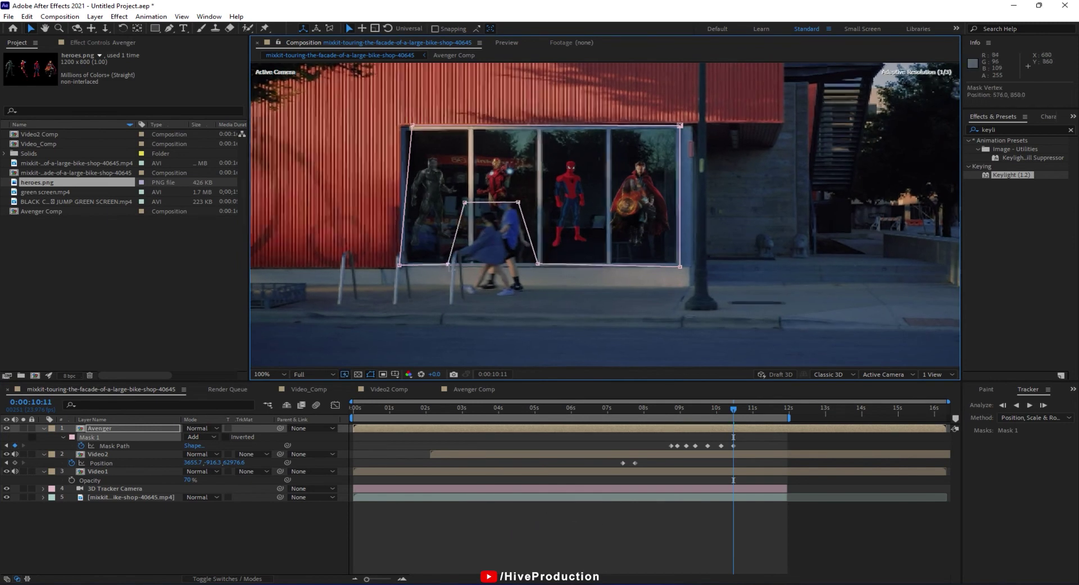
Step: Move past 0:00:10:11 and keyframe the mask notch around the pedestrians nearing the window's left end
drag(733, 410, 749, 412)
drag(418, 262, 397, 260)
drag(429, 216, 401, 217)
drag(483, 201, 439, 194)
drag(503, 262, 453, 261)
Step: Keyframe the Mask Path at 0:00:11:07 and 0:00:11:13, fitting the notch to the pedestrians leaving the window's left edge
drag(750, 410, 763, 410)
drag(375, 216, 350, 215)
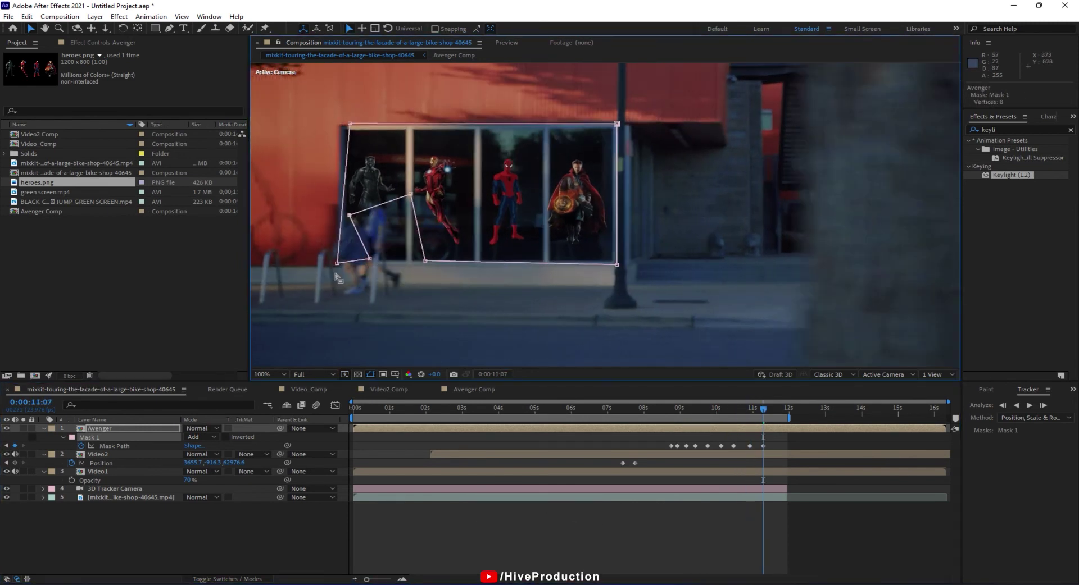
drag(410, 193, 354, 201)
drag(425, 261, 385, 261)
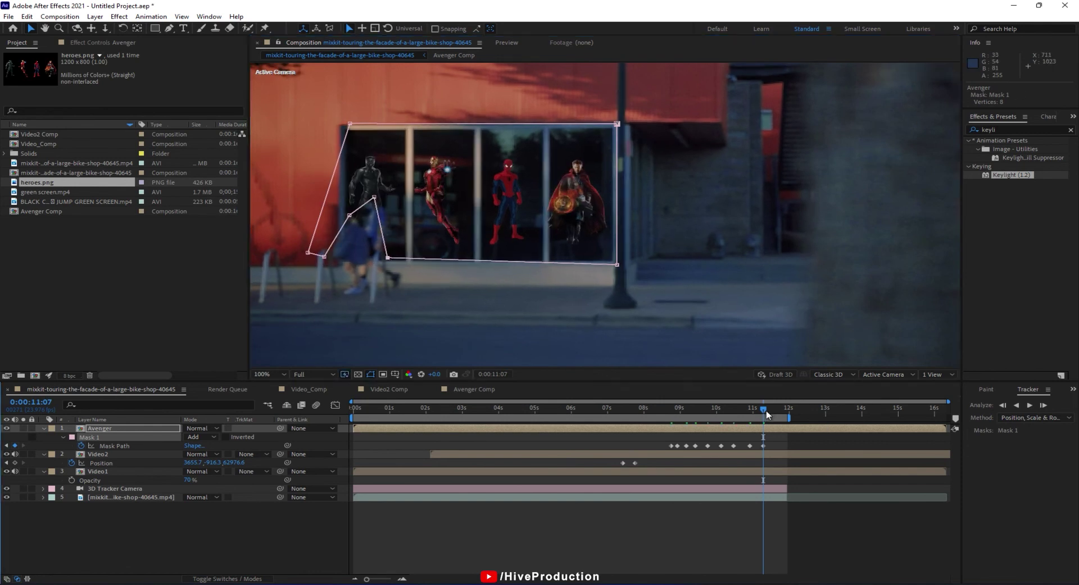
drag(763, 409, 772, 409)
drag(366, 260, 338, 261)
drag(330, 215, 312, 215)
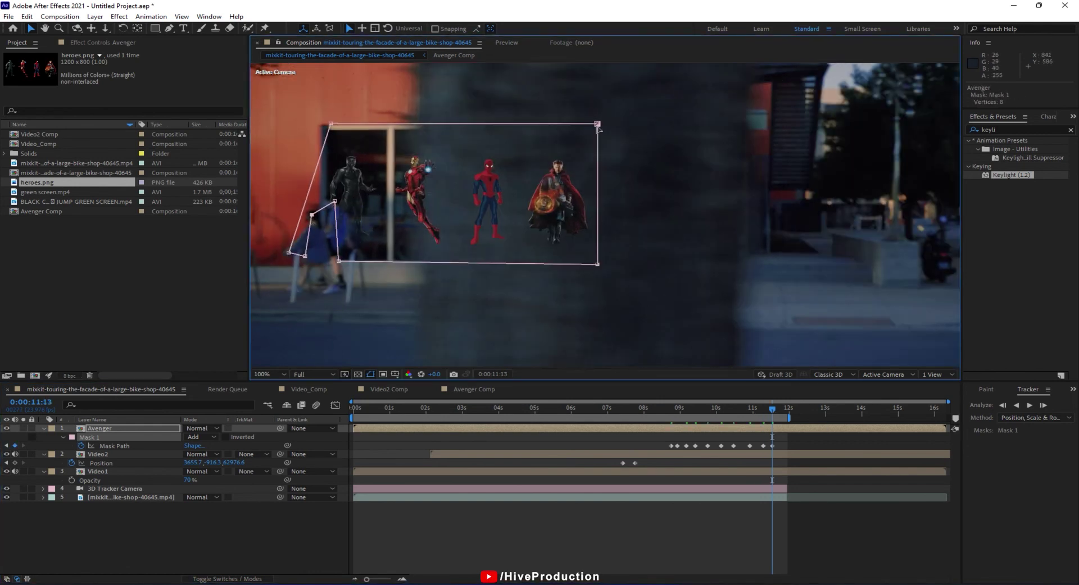
Step: At 0:00:11:11, pull the mask's right-hand points left to the tree trunk's edge so the trunk hides Doctor Strange
drag(772, 409, 769, 414)
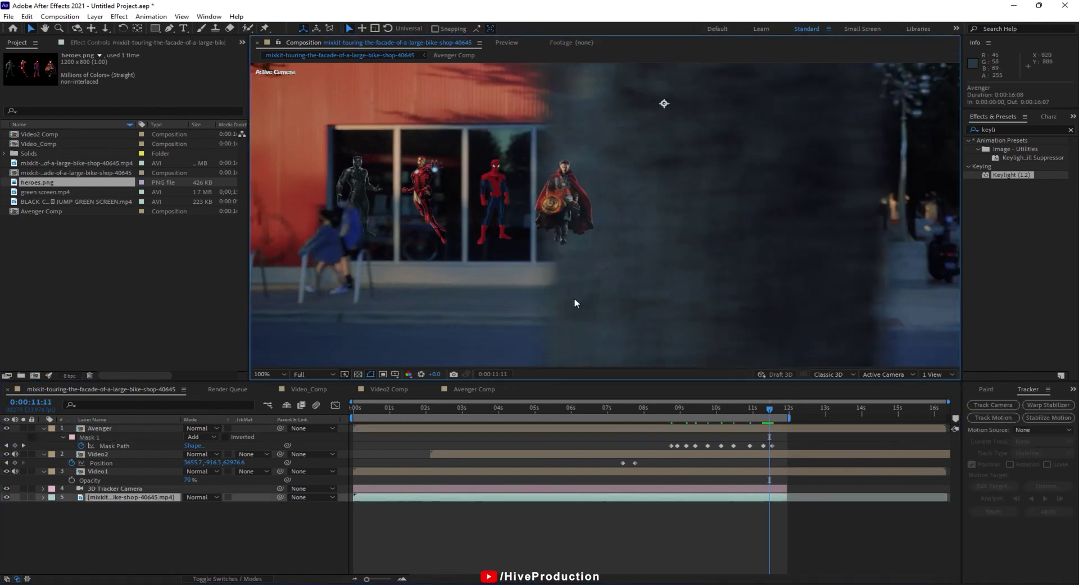
click(537, 255)
drag(605, 265, 537, 260)
drag(605, 123, 552, 119)
drag(537, 260, 489, 262)
Step: Advance frame by frame to 0:00:11:15, dragging the mask's right-hand corners left along the moving tree trunk's edge
key(Page_Down)
drag(574, 121, 422, 127)
key(Page_Down)
drag(597, 264, 358, 258)
key(Page_Down)
drag(419, 127, 355, 125)
key(Page_Down)
double_click(340, 124)
click(337, 55)
drag(304, 185, 381, 197)
key(ctrl+z)
Step: At 0:00:11:15, narrow the mask to a thin sliver at the tree trunk's left edge
drag(419, 125, 395, 126)
drag(394, 201, 377, 205)
mouse_move(399, 262)
mouse_down()
mouse_move(373, 263)
mouse_move(385, 259)
mouse_up()
mouse_move(395, 127)
mouse_down()
mouse_move(360, 127)
mouse_move(375, 133)
mouse_up()
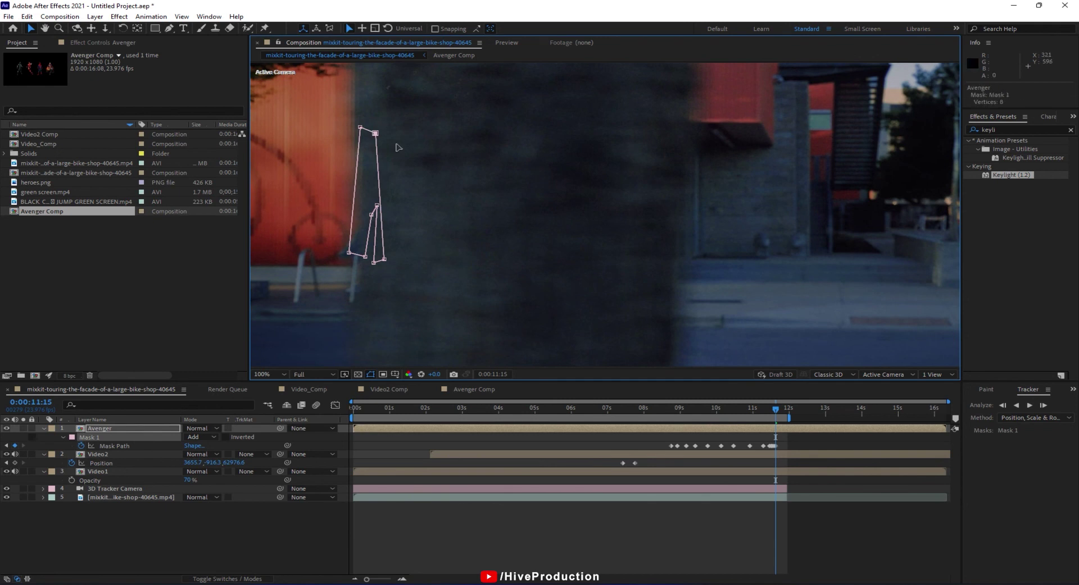
Step: Deselect the Avenger layer and end the work area at 0:00:11:15
click(655, 562)
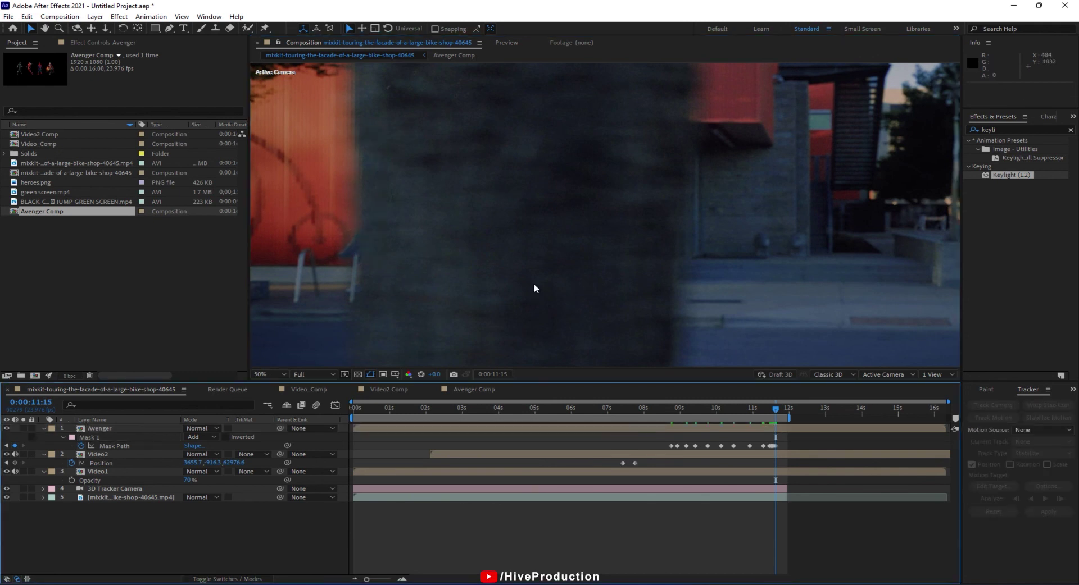
scroll(638, 272, down, 1)
scroll(665, 298, down, 1)
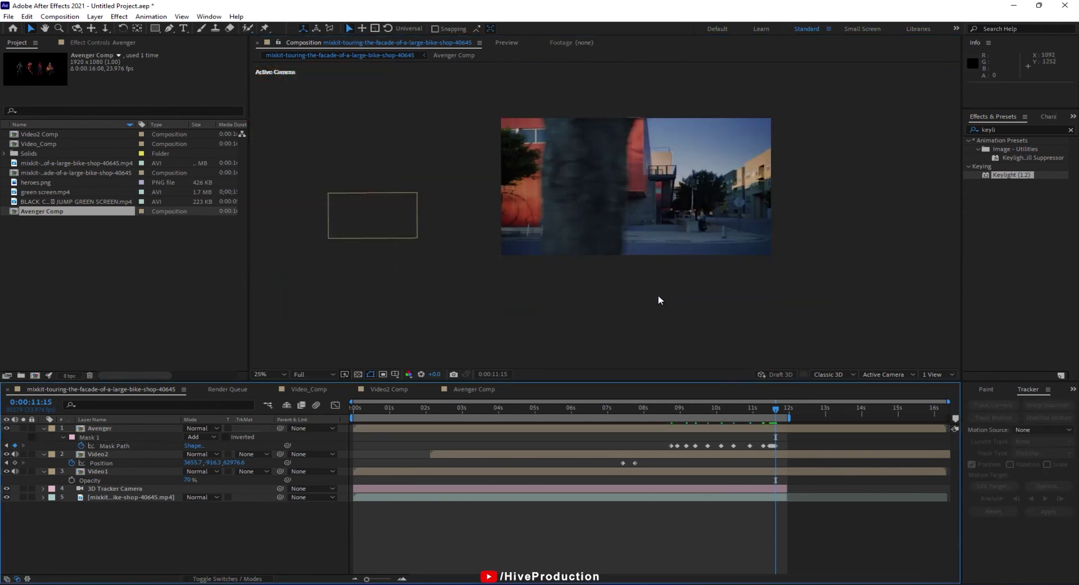
drag(778, 414, 777, 410)
key(n)
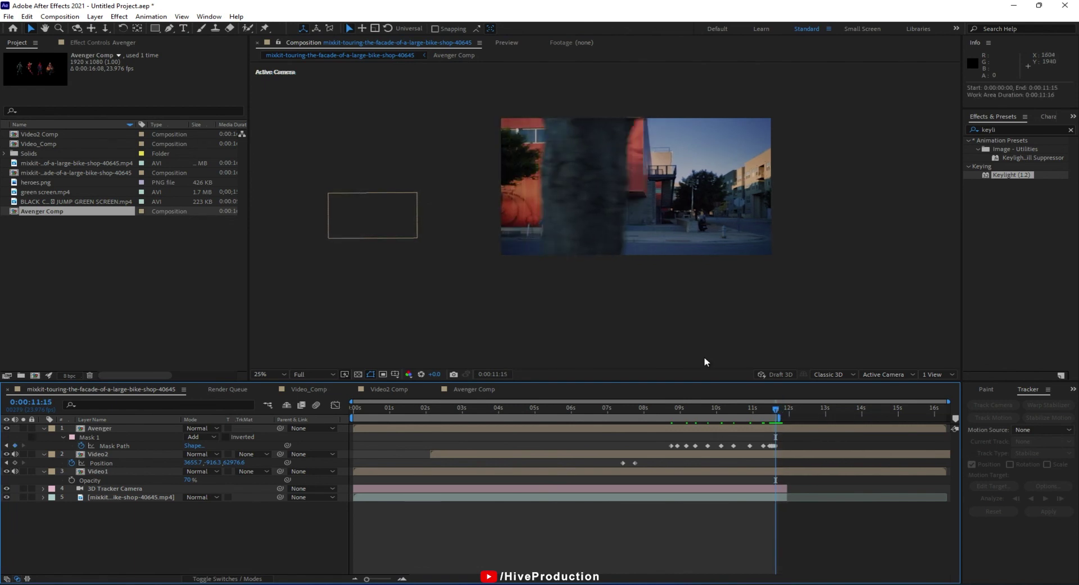
Step: Play back the work area to review the composited cat, birds and heroes
scroll(695, 249, up, 2)
drag(695, 250, 620, 294)
key(space)
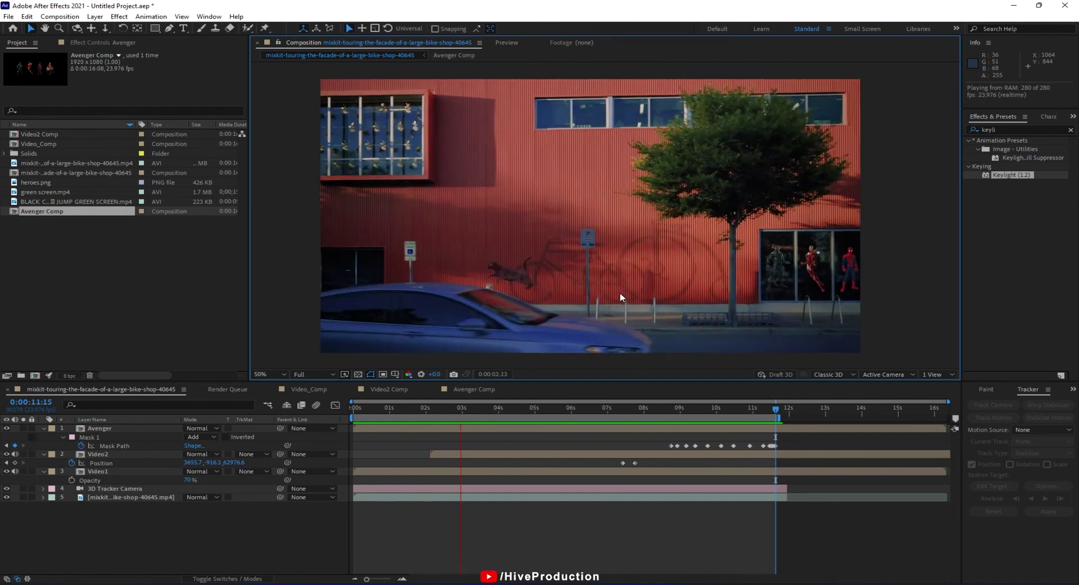
key(space)
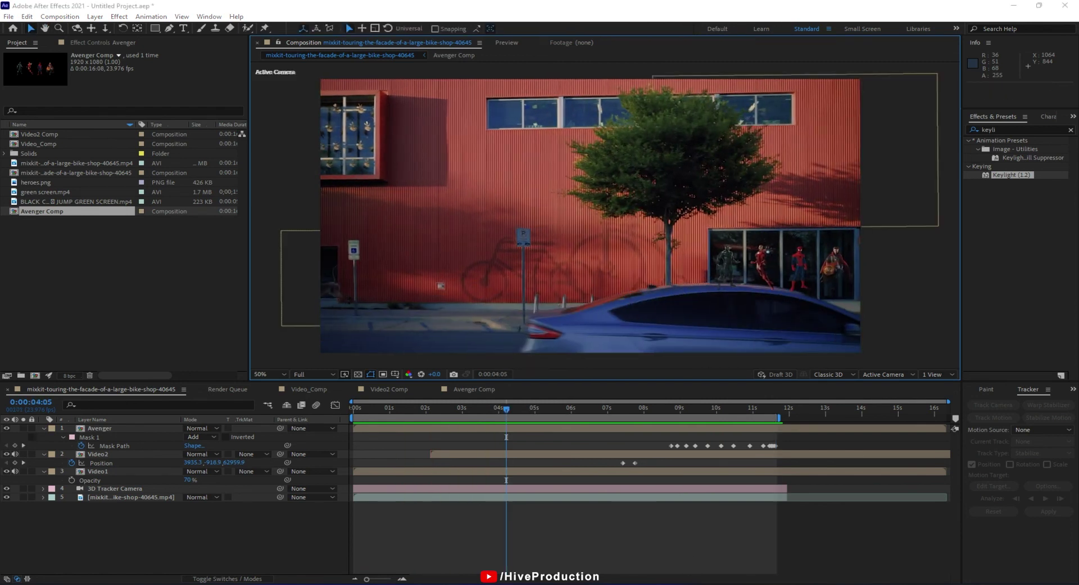